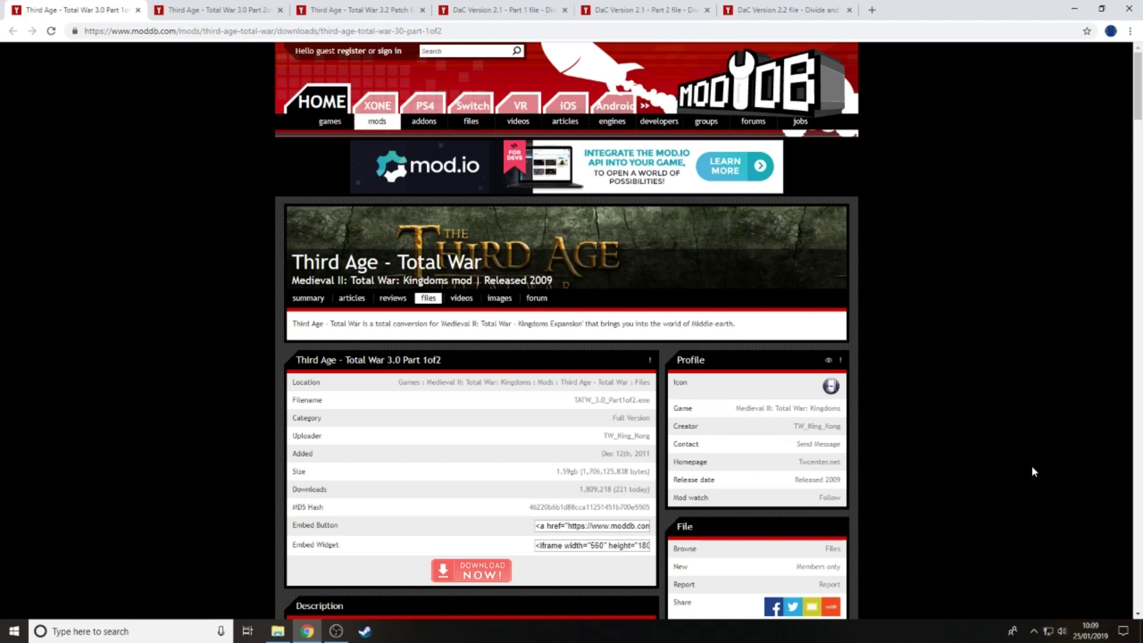
# - Look through the open ModDB tabs for Third Age 3.0, 3.2 Patch and the DaC 2.1/2.2 downloads
pyautogui.click(488, 9)
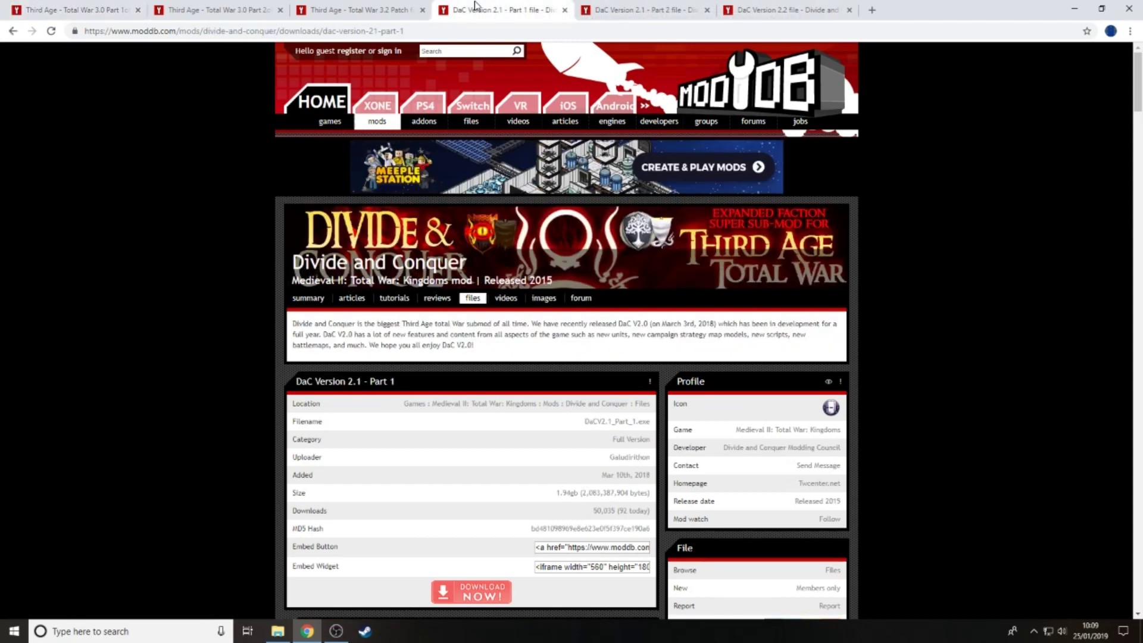
pyautogui.click(74, 10)
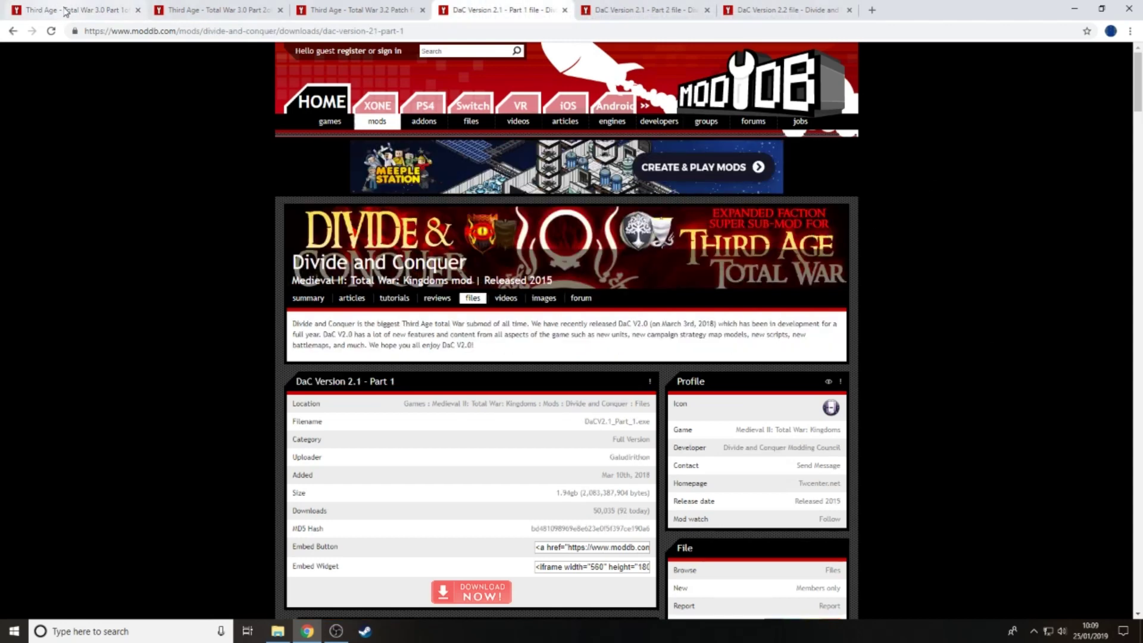
pyautogui.click(214, 9)
pyautogui.click(358, 10)
pyautogui.click(500, 9)
pyautogui.click(642, 9)
pyautogui.click(815, 11)
pyautogui.click(74, 9)
pyautogui.click(214, 10)
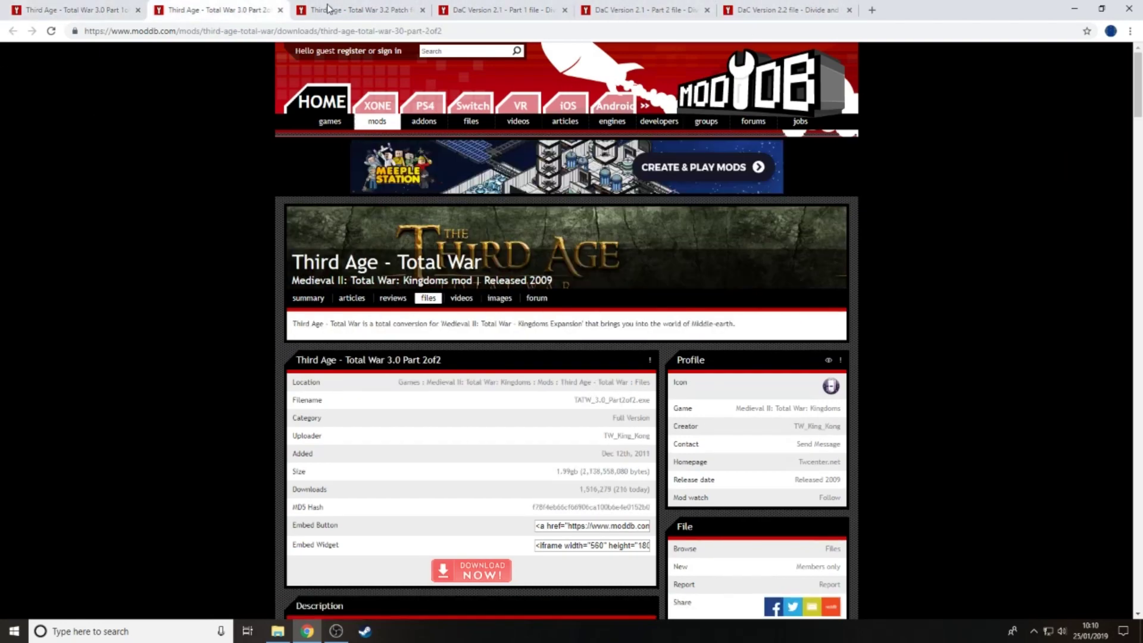
pyautogui.click(357, 9)
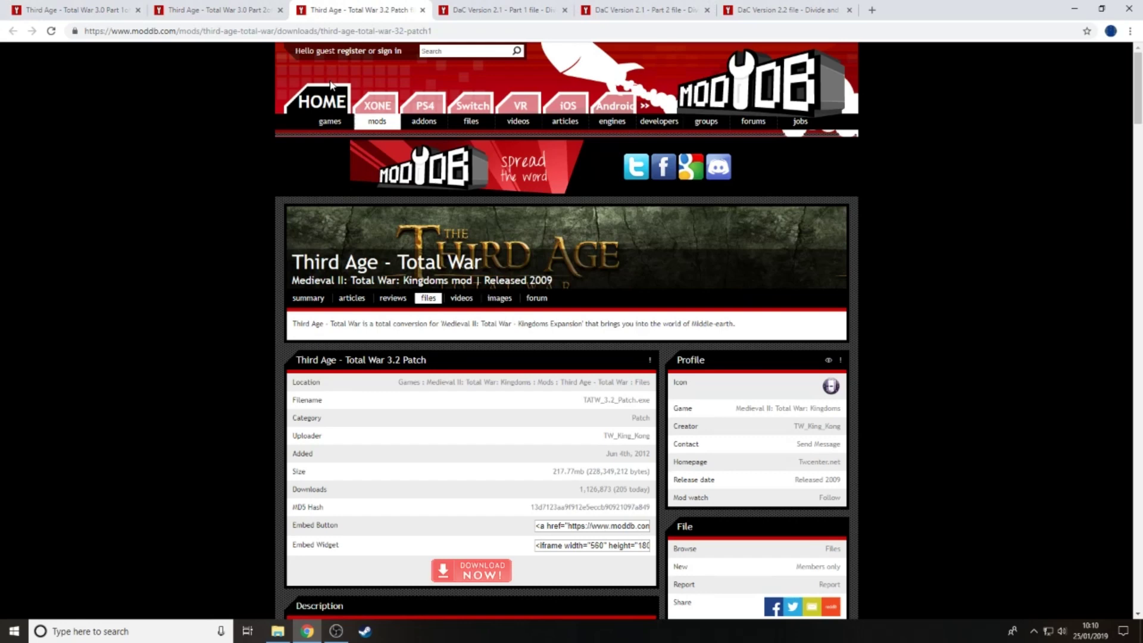
pyautogui.click(14, 7)
pyautogui.click(187, 8)
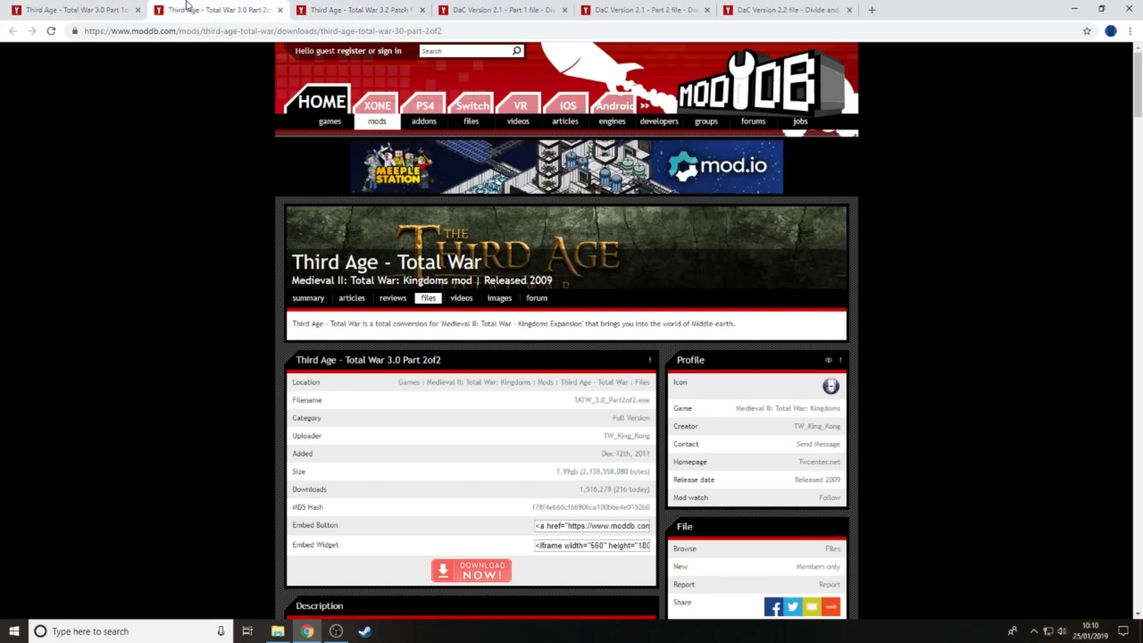
pyautogui.click(341, 7)
pyautogui.click(441, 8)
pyautogui.click(642, 7)
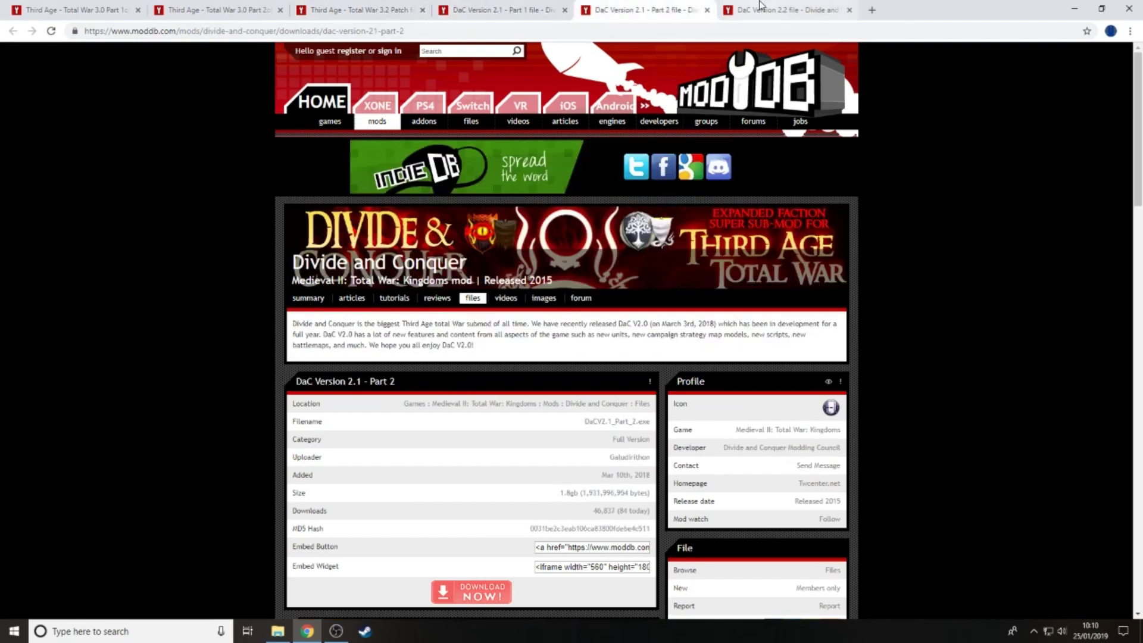
pyautogui.click(763, 8)
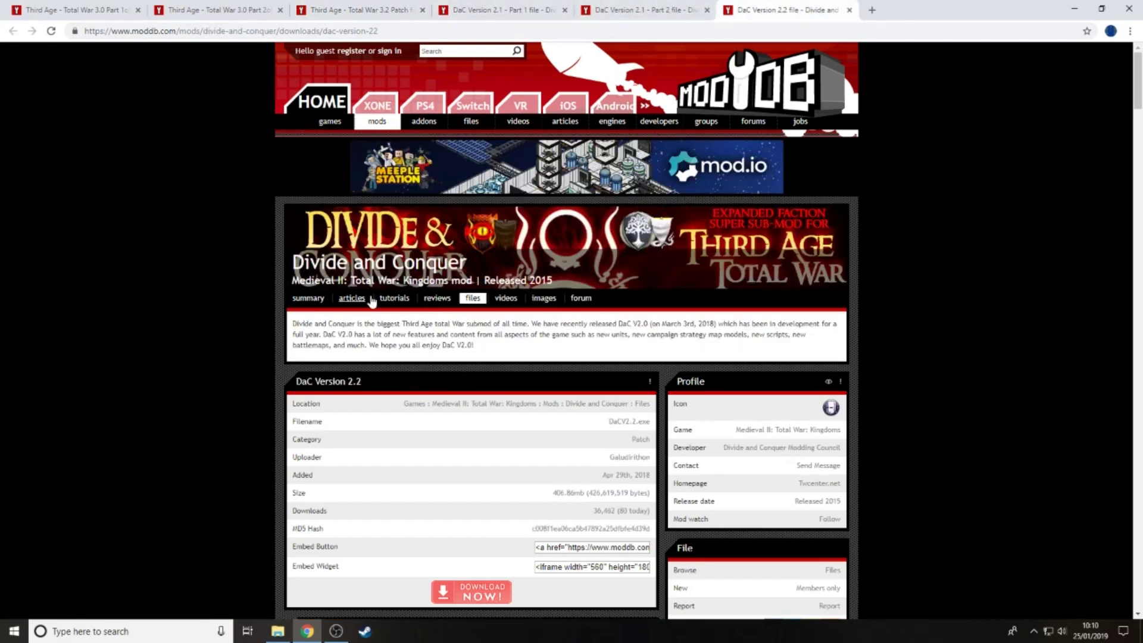
# - Return to the Third Age 3.0 Part 1of2 page and review its file details and 2009 release date
pyautogui.click(92, 7)
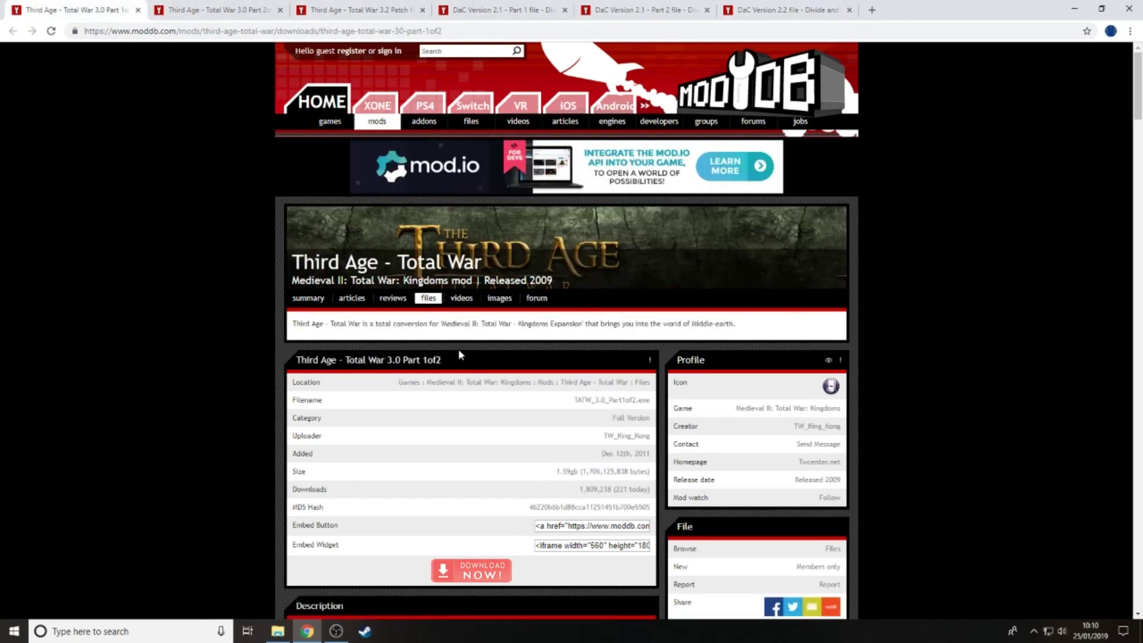
pyautogui.moveTo(796, 479); pyautogui.dragTo(848, 477)
pyautogui.click(841, 483)
pyautogui.click(962, 460)
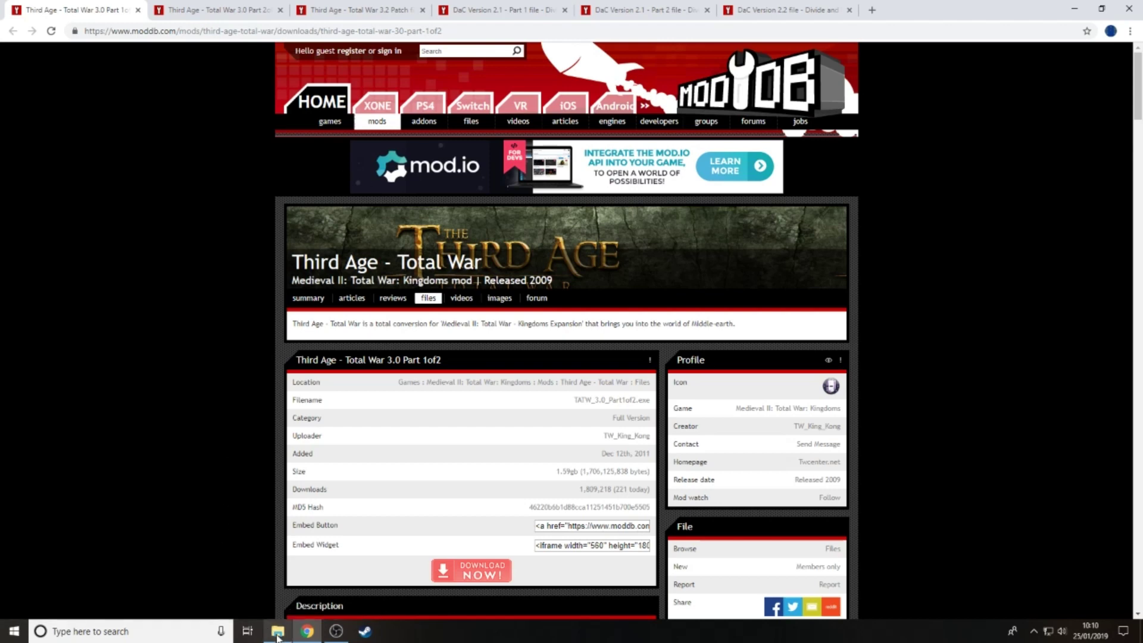
# - In File Explorer, check the installed Third_Age_3 mod folder and its Launcher application
pyautogui.moveTo(278, 637)
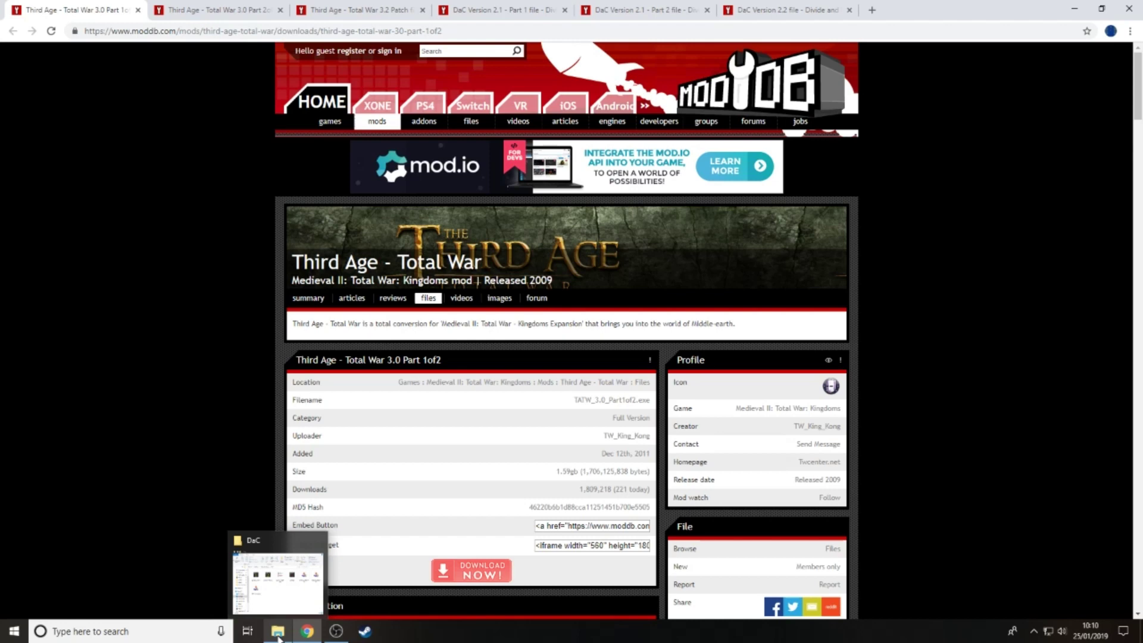
pyautogui.click(278, 634)
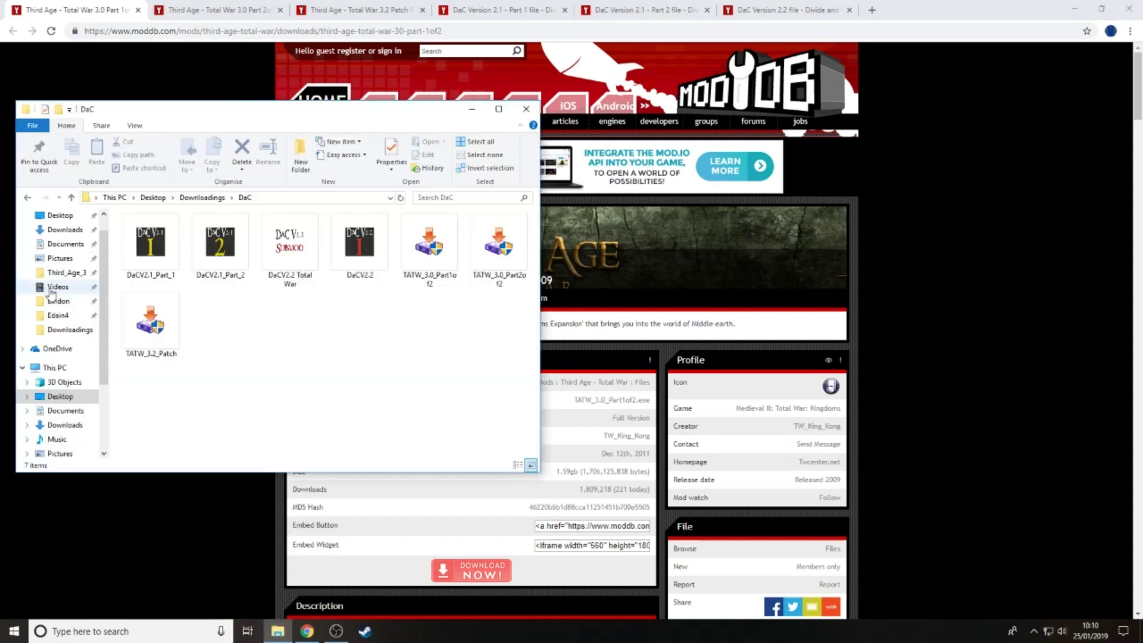
pyautogui.click(60, 273)
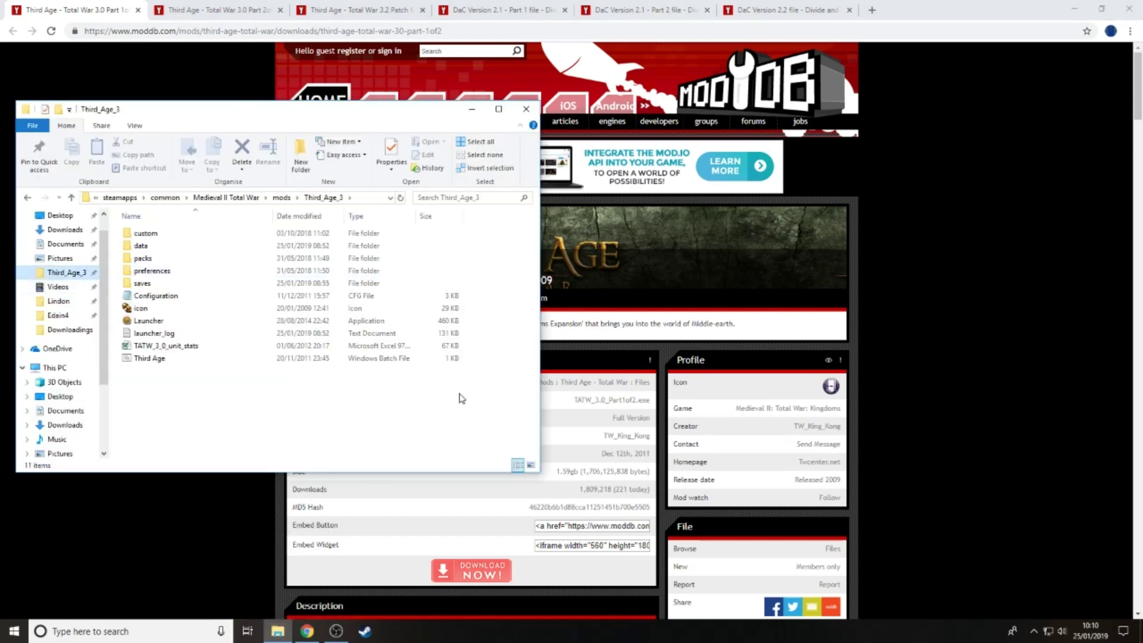
pyautogui.click(193, 322)
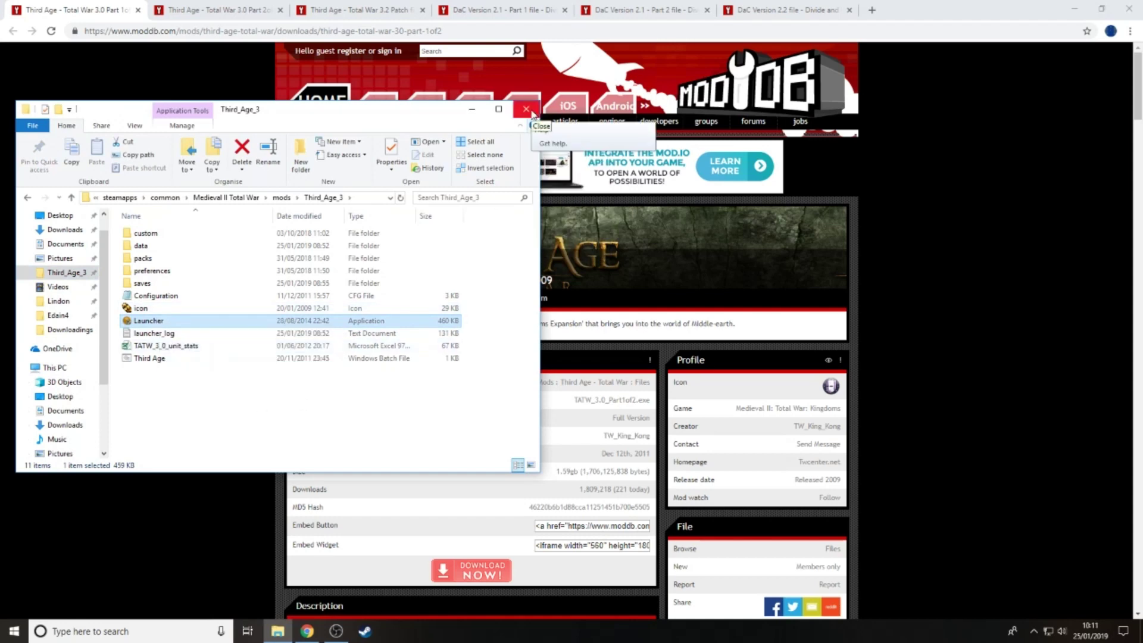
# - Go to Edain4 > Downloadings > DaC and look over the TATW_3.0_Part2of2 and TATW_3.2_Patch installers
pyautogui.click(58, 315)
pyautogui.click(82, 331)
pyautogui.doubleClick(136, 246)
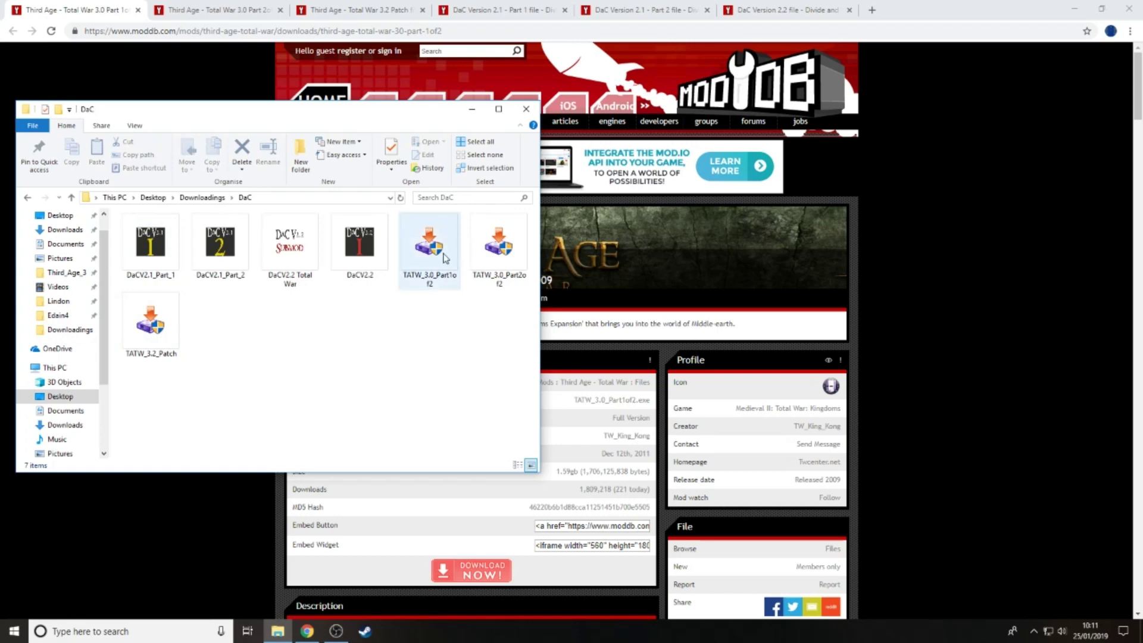
pyautogui.click(482, 254)
pyautogui.click(170, 331)
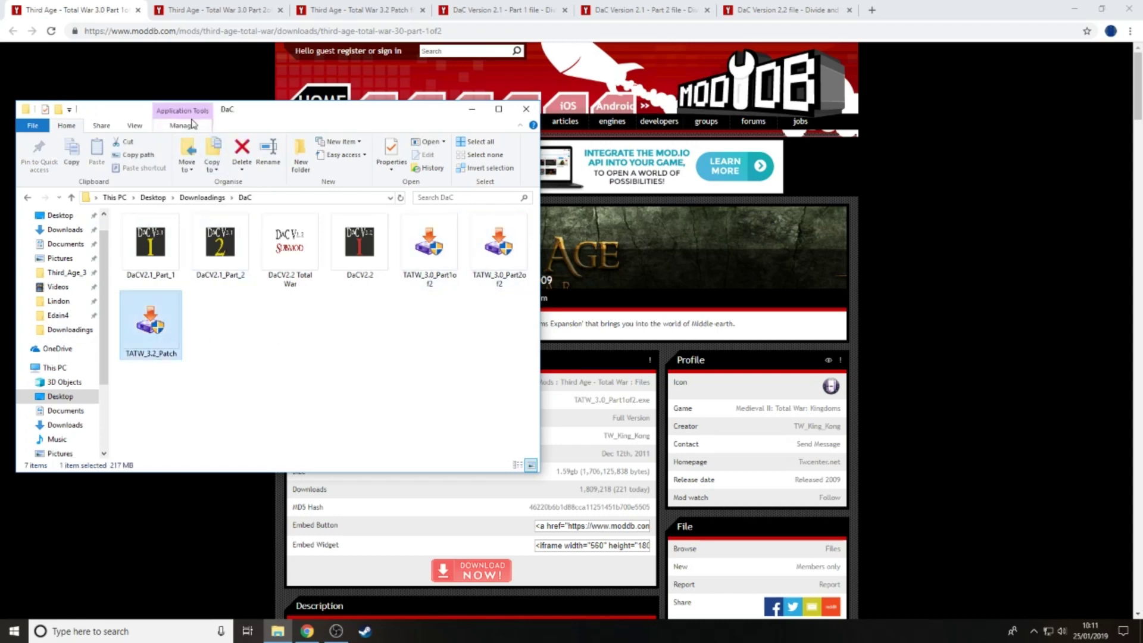
# - Read the Third Age 3.0 Part 1of2 description in the browser, then bring the DaC folder forward
pyautogui.click(193, 95)
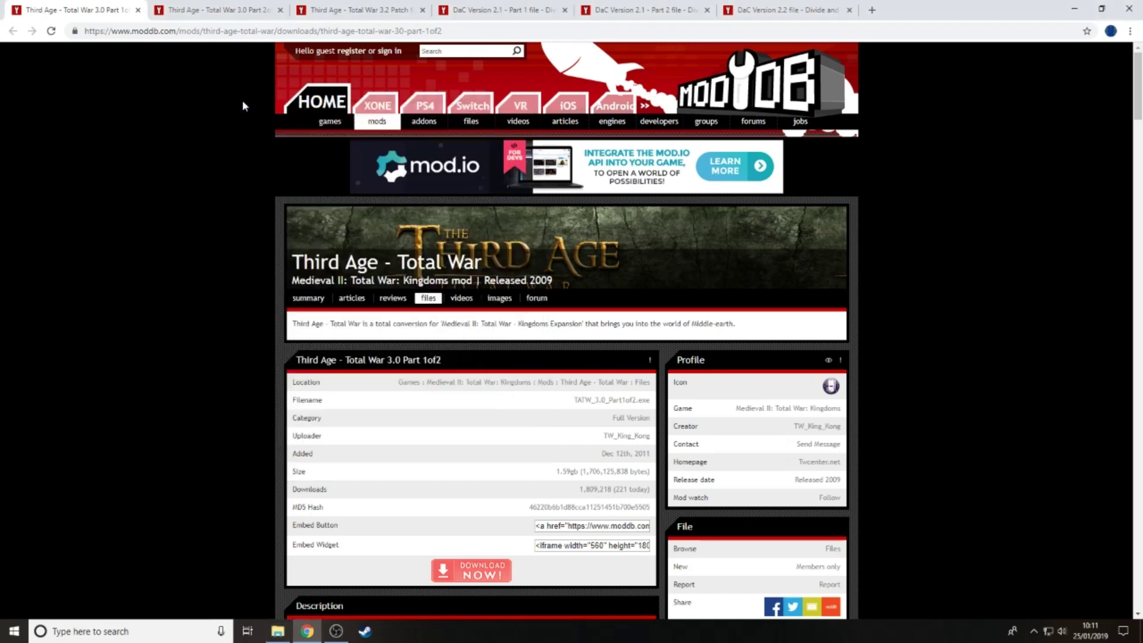
pyautogui.click(230, 5)
pyautogui.click(91, 7)
pyautogui.moveTo(385, 360); pyautogui.dragTo(409, 359)
pyautogui.click(243, 351)
pyautogui.scroll(-4, 589, 467)
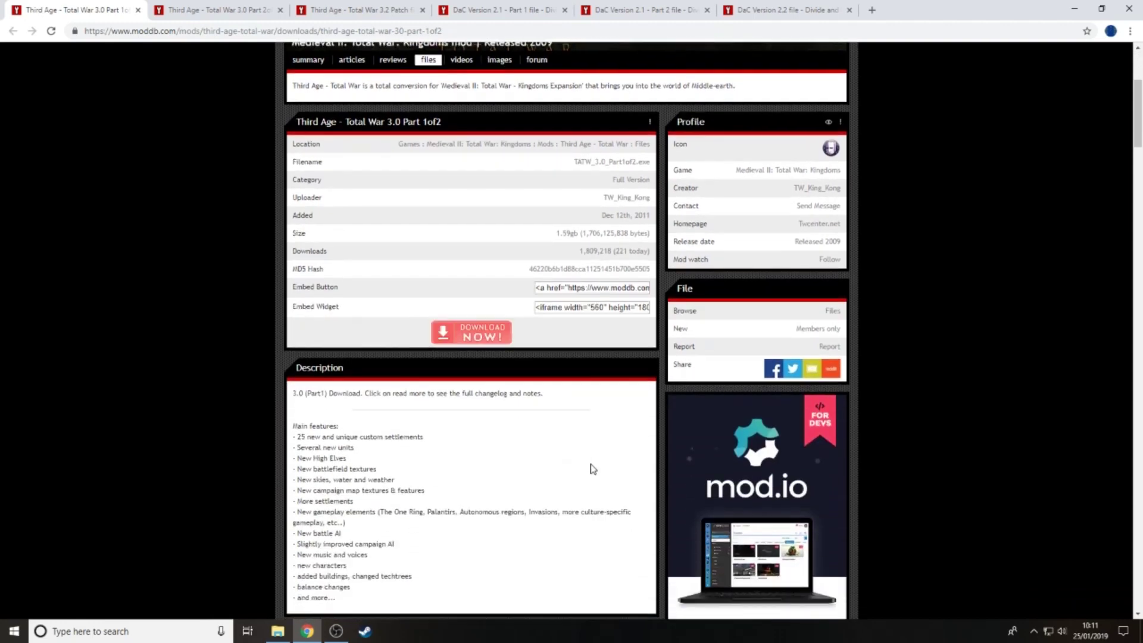
pyautogui.scroll(-2, 507, 424)
pyautogui.scroll(3, 507, 424)
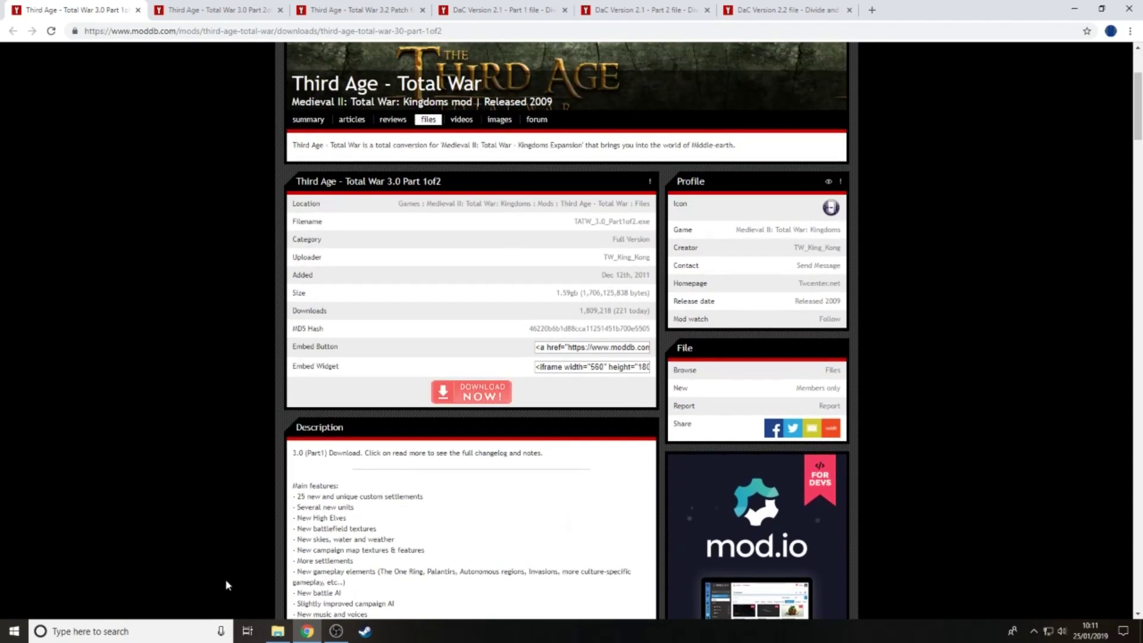
pyautogui.click(277, 631)
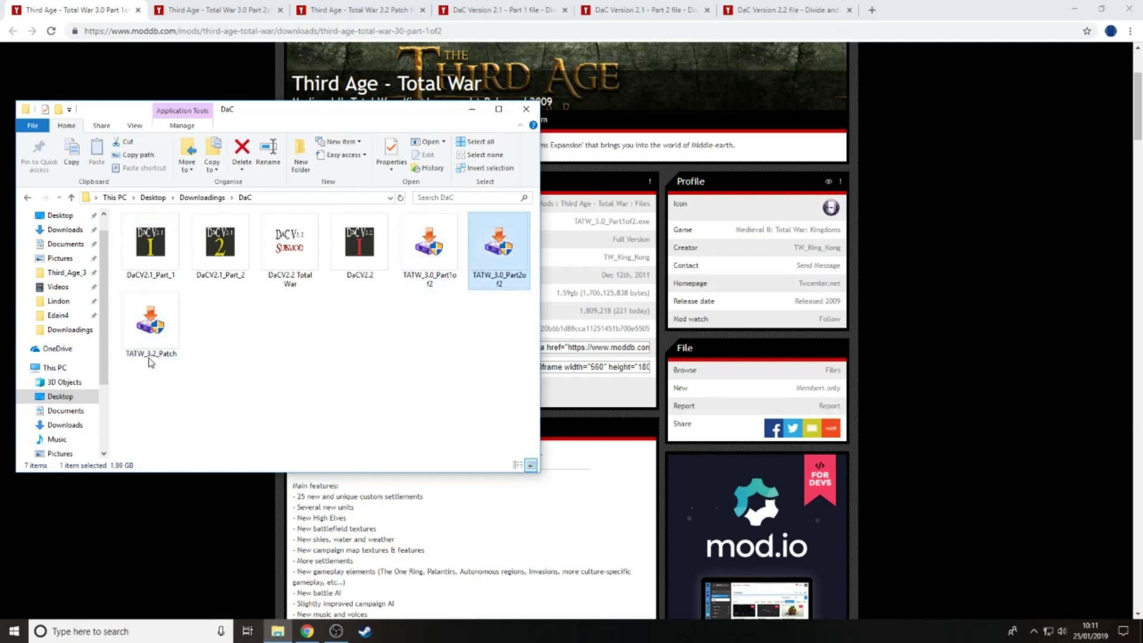
# - Run TATW_3.0_Part1of2.exe as administrator from its right-click menu
pyautogui.click(370, 369)
pyautogui.rightClick(422, 249)
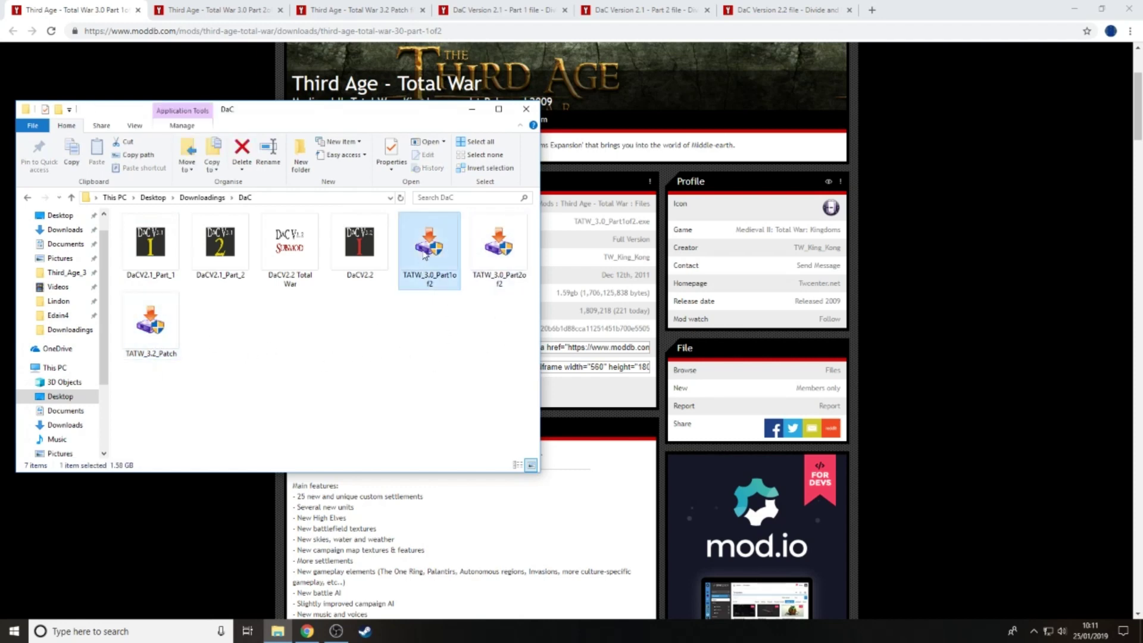
pyautogui.click(327, 378)
pyautogui.click(151, 325)
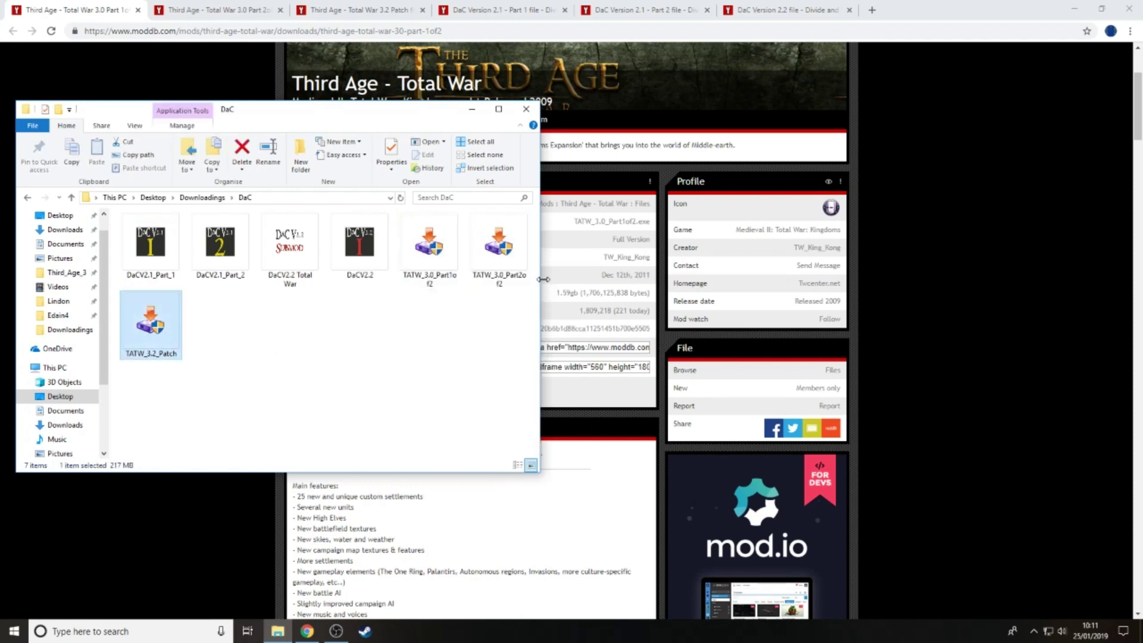
pyautogui.rightClick(433, 255)
pyautogui.click(454, 281)
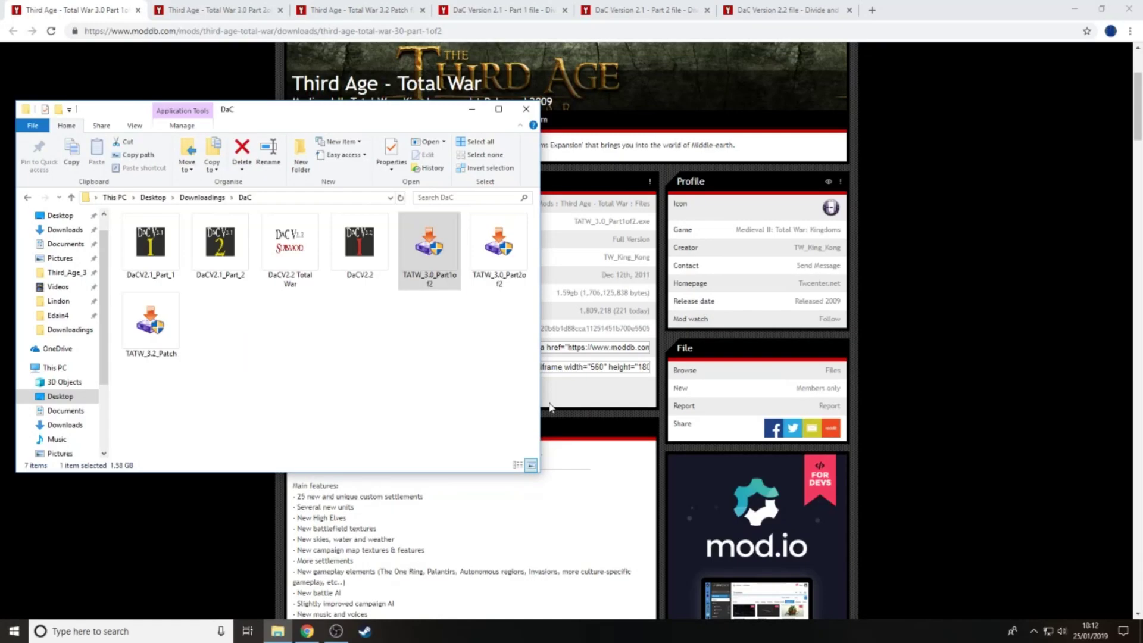
pyautogui.rightClick(415, 248)
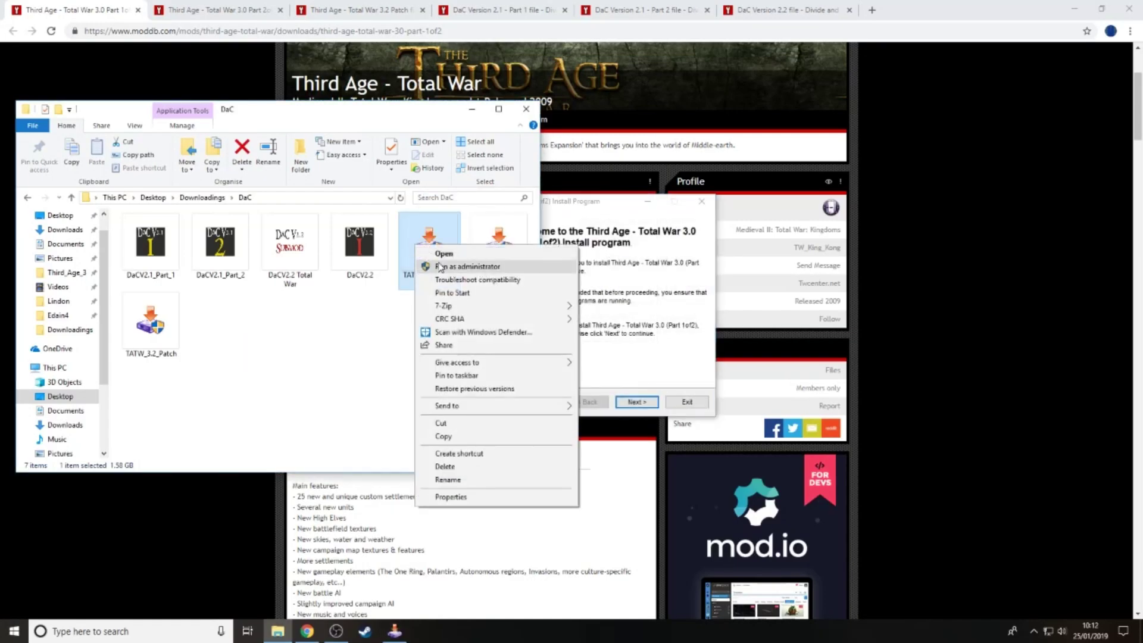
# - Switch to the DaC downloads folder, then bring the Part 1of2 installer's welcome page back in front
pyautogui.click(344, 357)
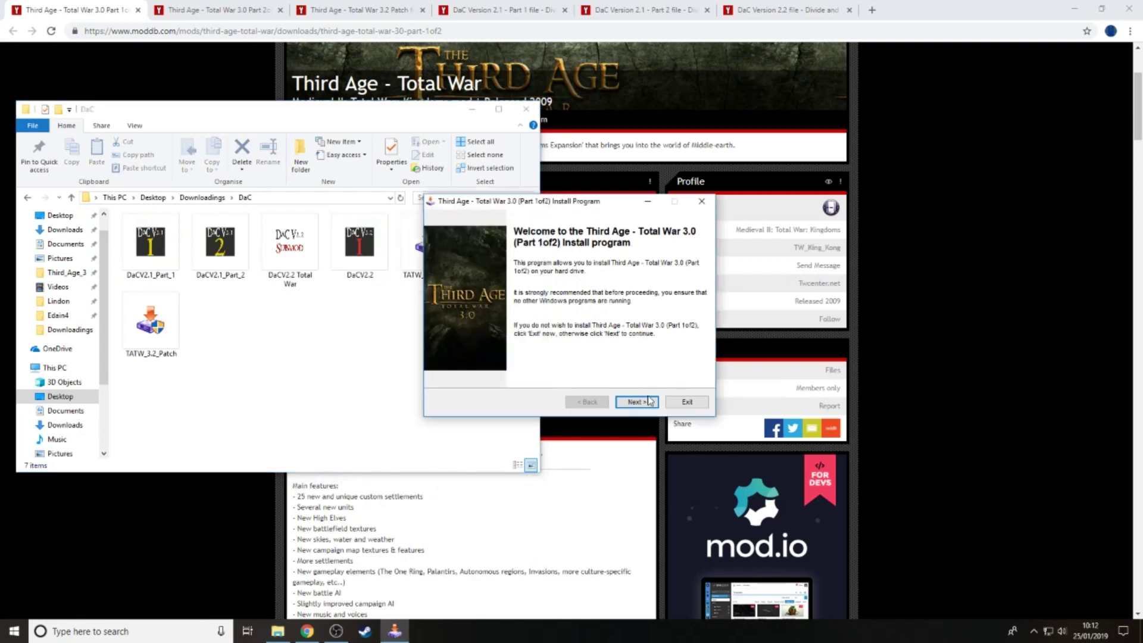
pyautogui.click(178, 327)
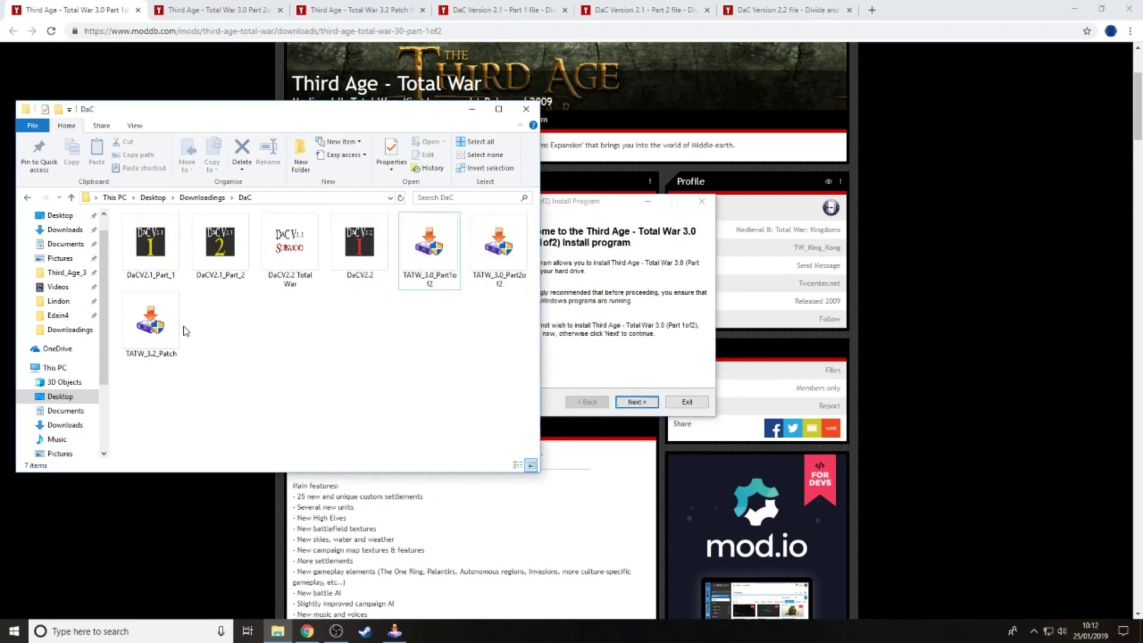
pyautogui.click(666, 338)
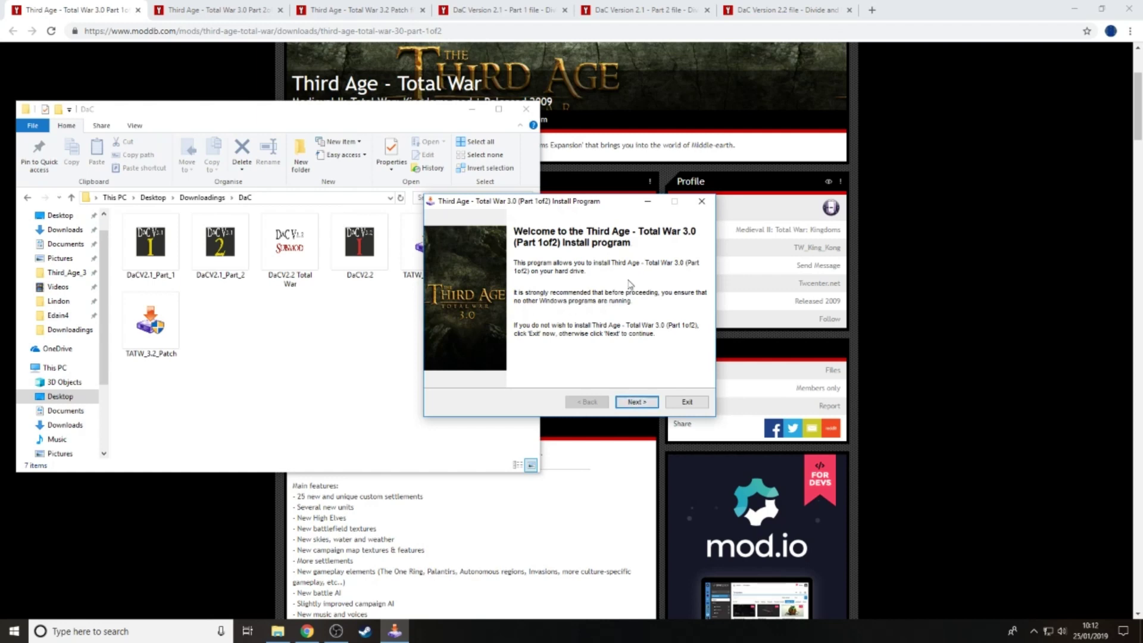
# - Read the information page about renaming the Third_Age_3 folder and agree to the licence
pyautogui.click(636, 402)
pyautogui.scroll(-8, 541, 325)
pyautogui.scroll(8, 542, 326)
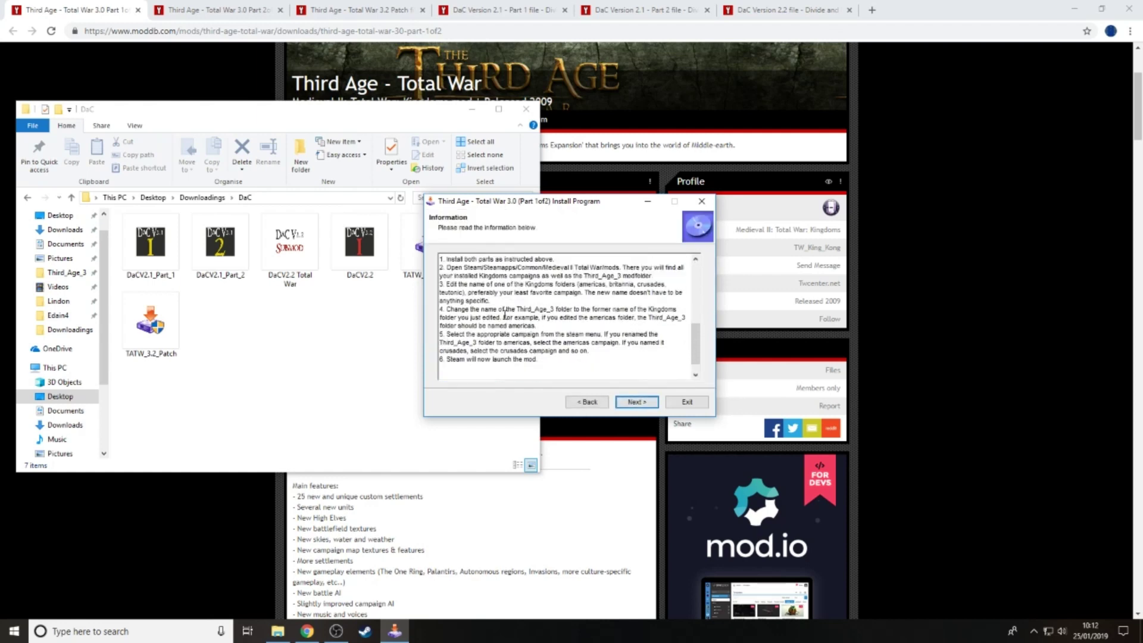
pyautogui.scroll(-8, 504, 318)
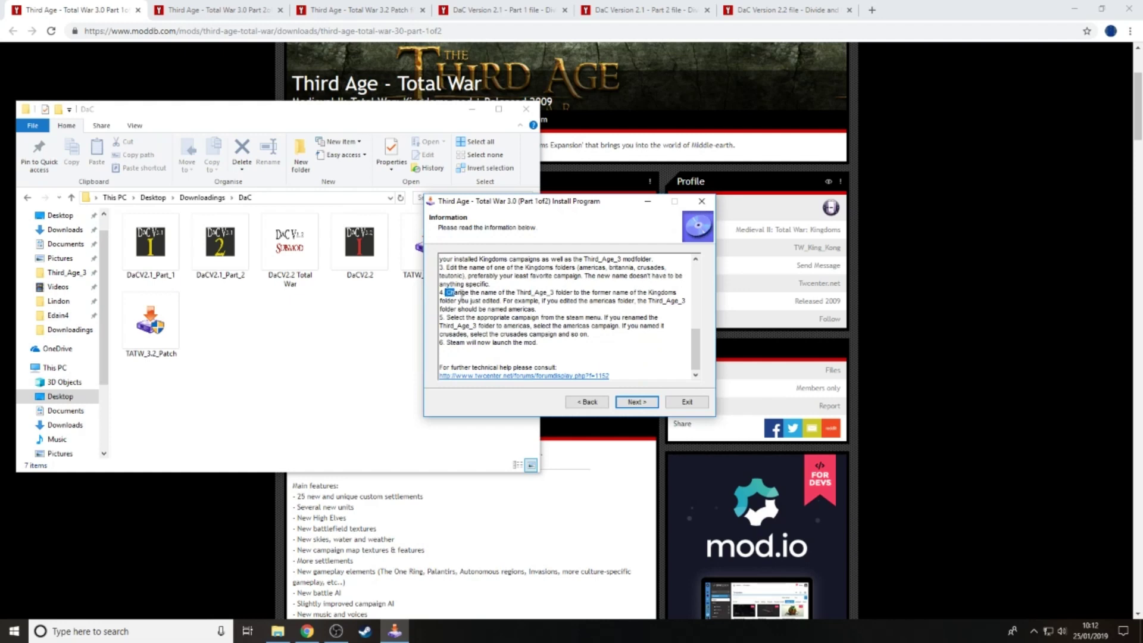
pyautogui.moveTo(446, 292); pyautogui.dragTo(620, 317)
pyautogui.click(468, 267)
pyautogui.click(633, 402)
pyautogui.click(516, 368)
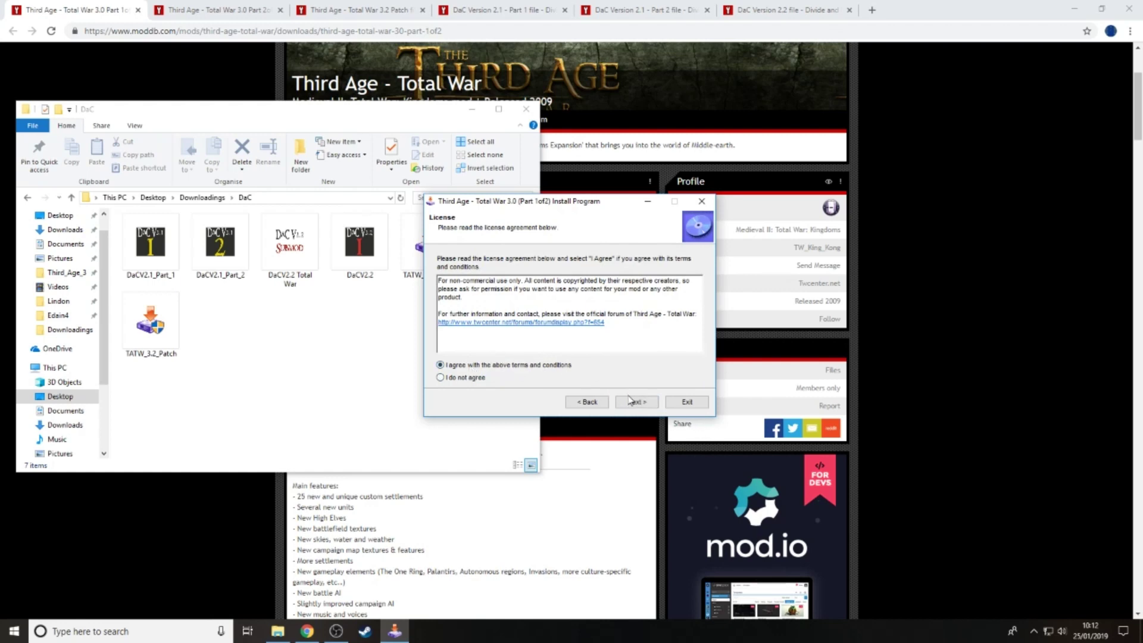
pyautogui.click(642, 403)
# - Check the default install path, then browse the drives to New Volume (G:)
pyautogui.click(455, 280)
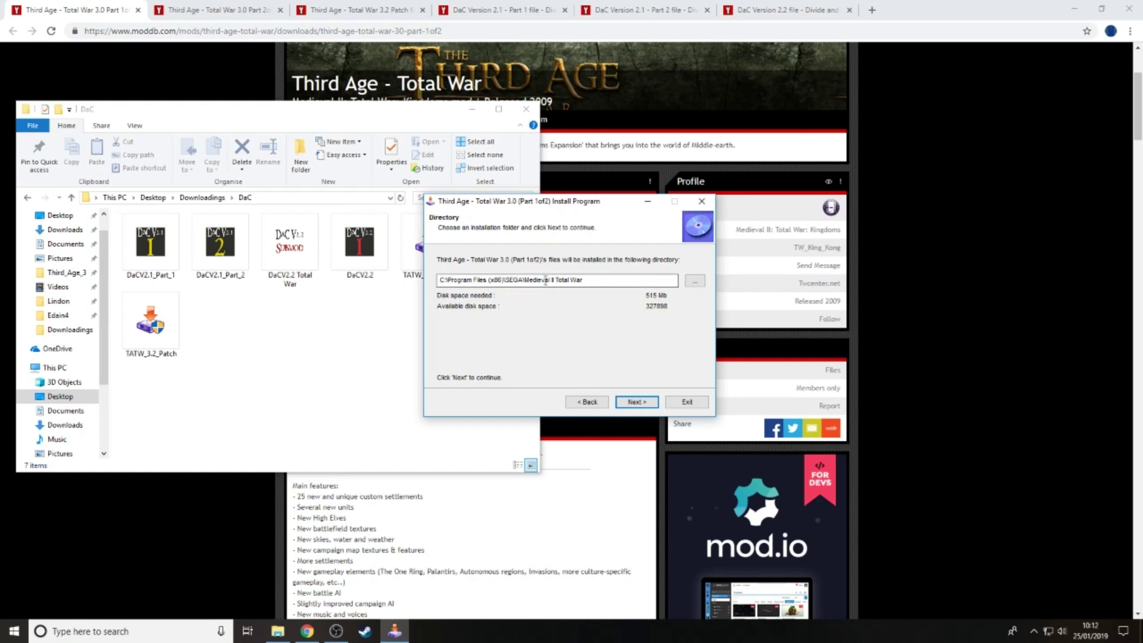
pyautogui.doubleClick(455, 280)
pyautogui.click(441, 280)
pyautogui.doubleClick(585, 280)
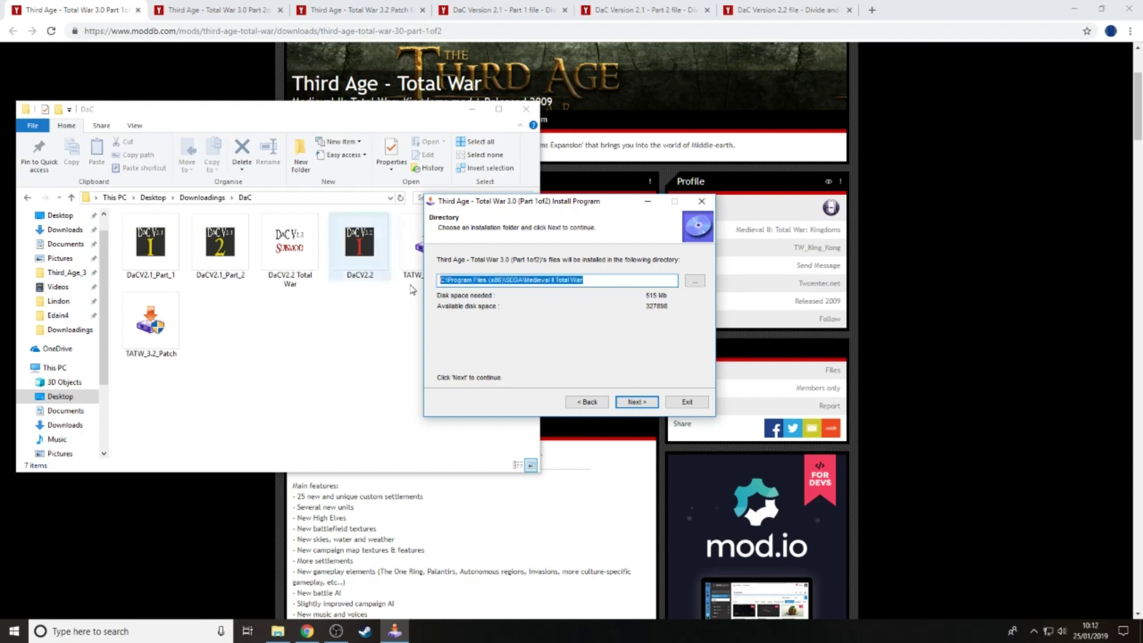
pyautogui.click(694, 286)
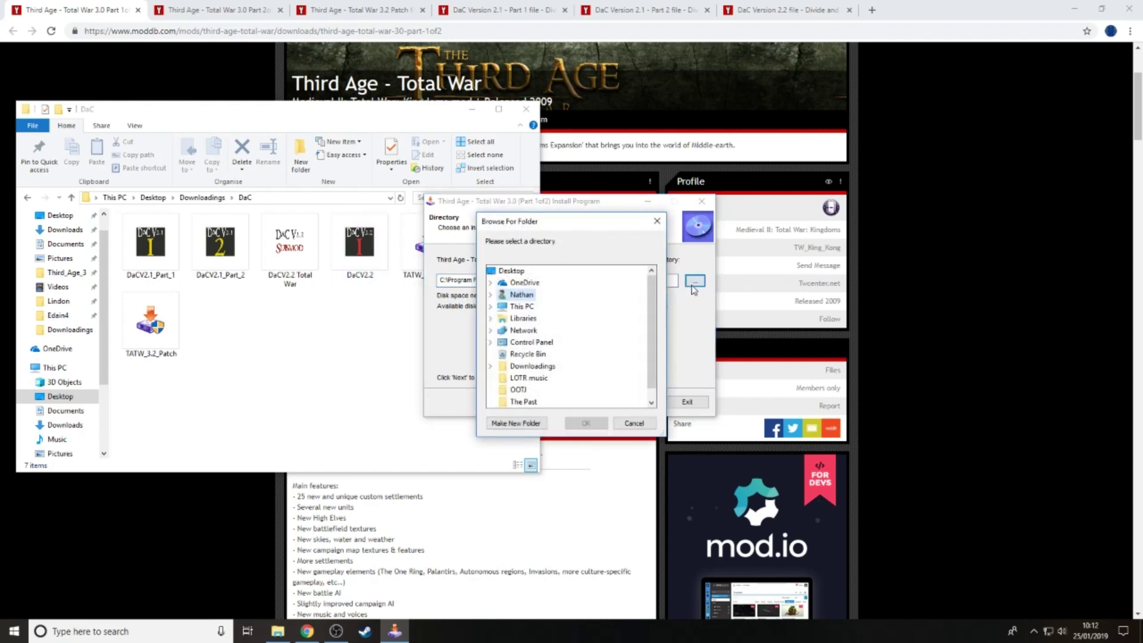
pyautogui.scroll(-1, 651, 322)
pyautogui.moveTo(652, 318); pyautogui.dragTo(649, 354)
pyautogui.doubleClick(542, 354)
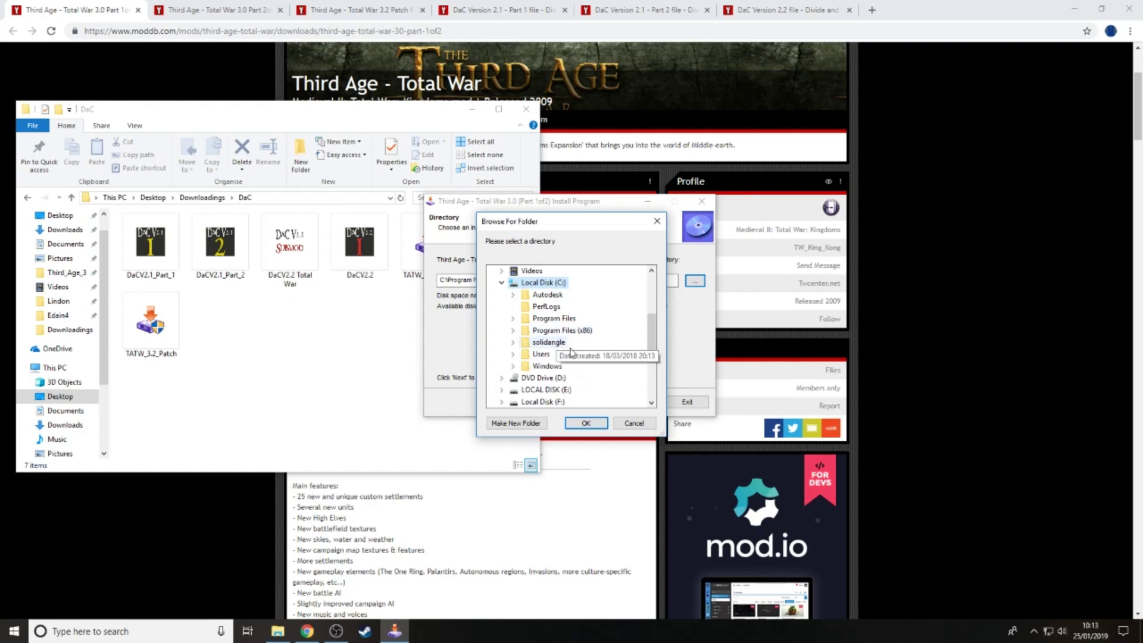
pyautogui.click(502, 284)
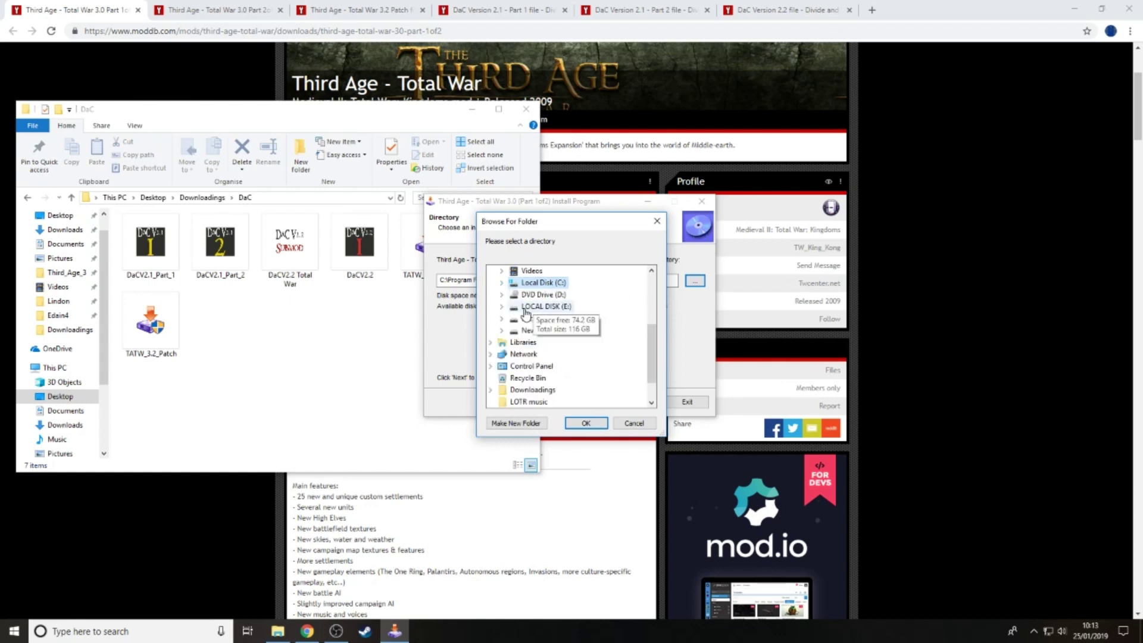
# - Navigate G:\Steam\steamapps\common and confirm Medieval II Total War as the install folder
pyautogui.doubleClick(546, 330)
pyautogui.moveTo(650, 335); pyautogui.dragTo(649, 377)
pyautogui.click(562, 317)
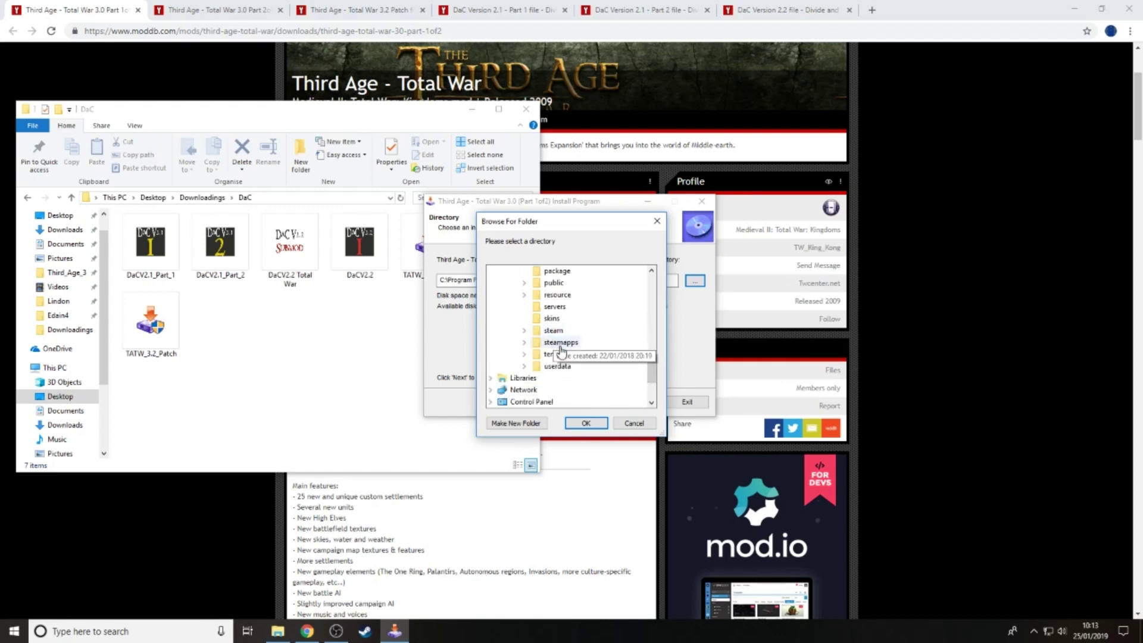
pyautogui.click(560, 345)
pyautogui.moveTo(651, 360); pyautogui.dragTo(654, 304)
pyautogui.click(534, 355)
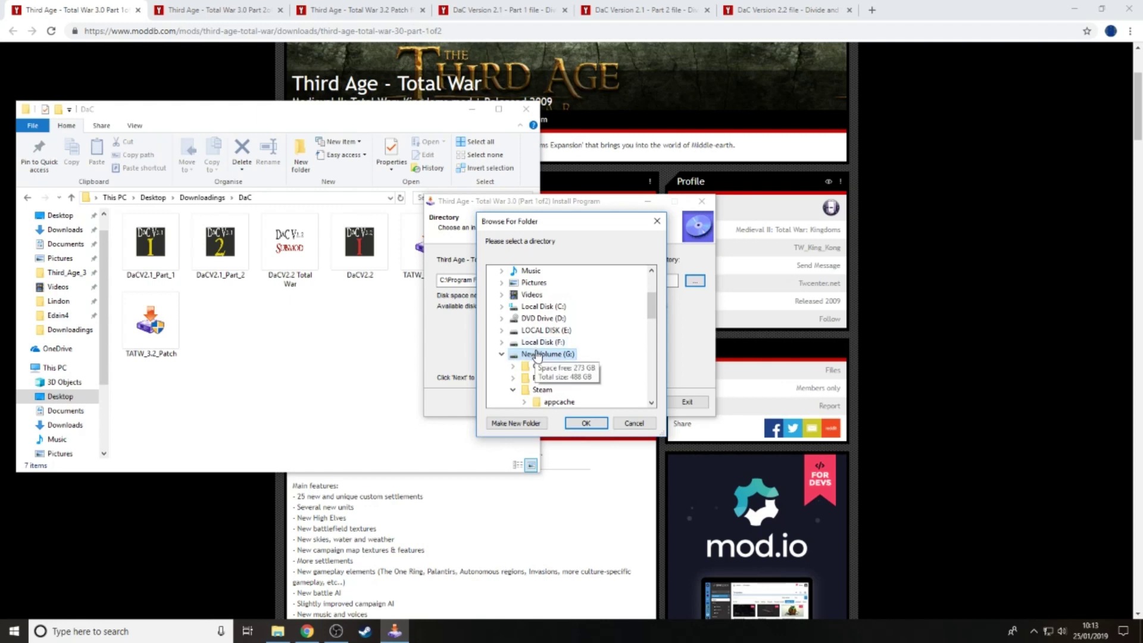
pyautogui.moveTo(645, 311)
pyautogui.mouseDown()
pyautogui.moveTo(653, 302)
pyautogui.moveTo(652, 328)
pyautogui.mouseUp()
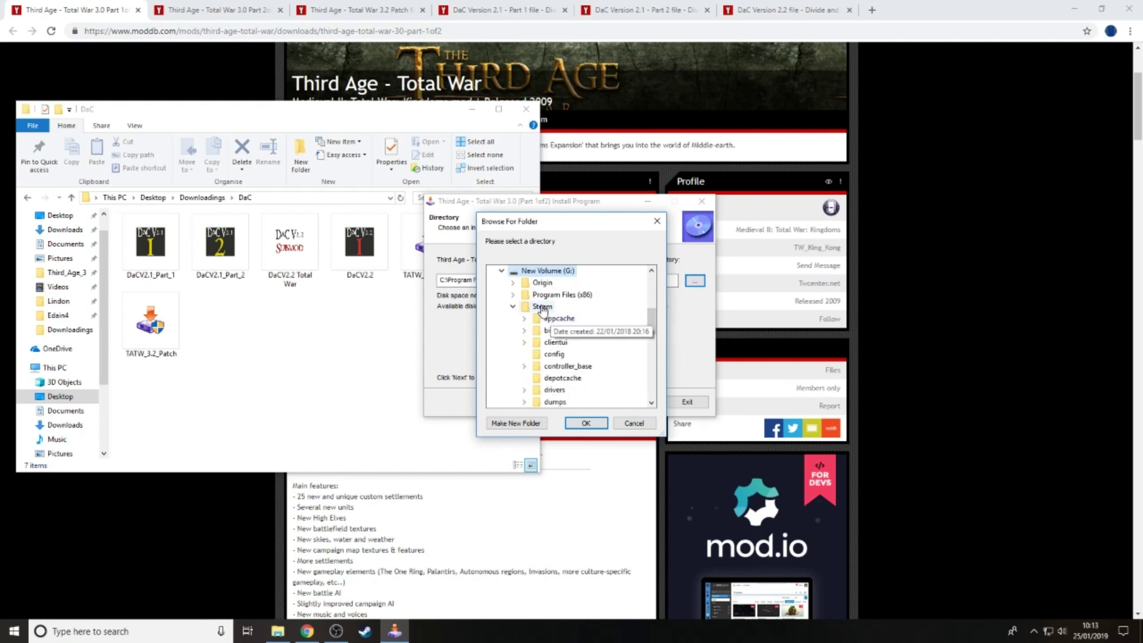
pyautogui.moveTo(651, 319); pyautogui.dragTo(652, 352)
pyautogui.doubleClick(581, 320)
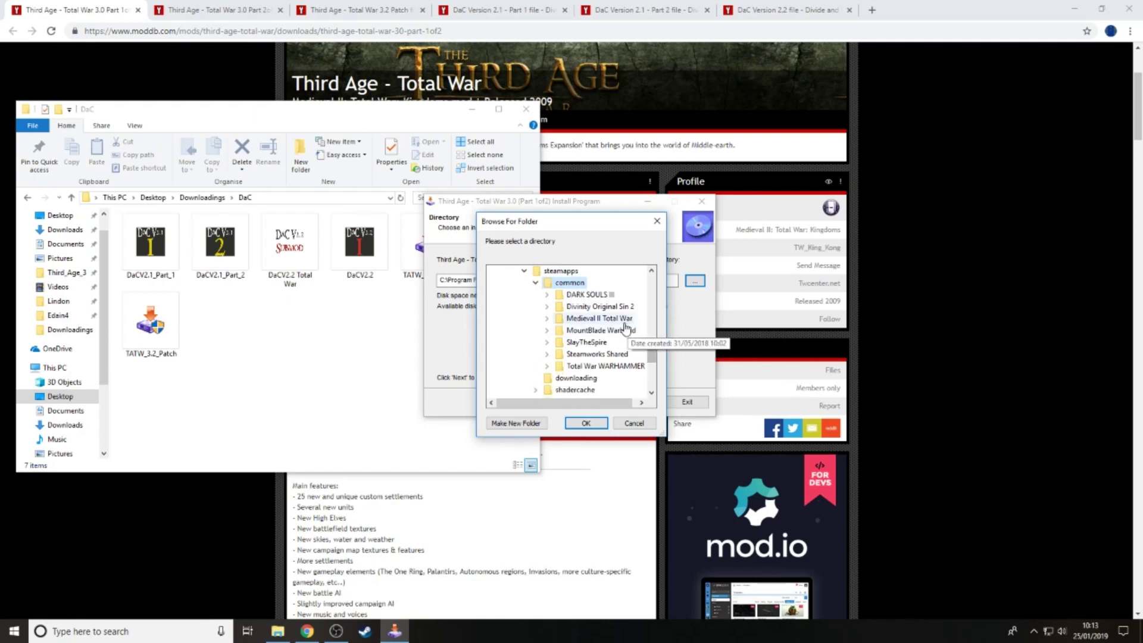
pyautogui.doubleClick(622, 320)
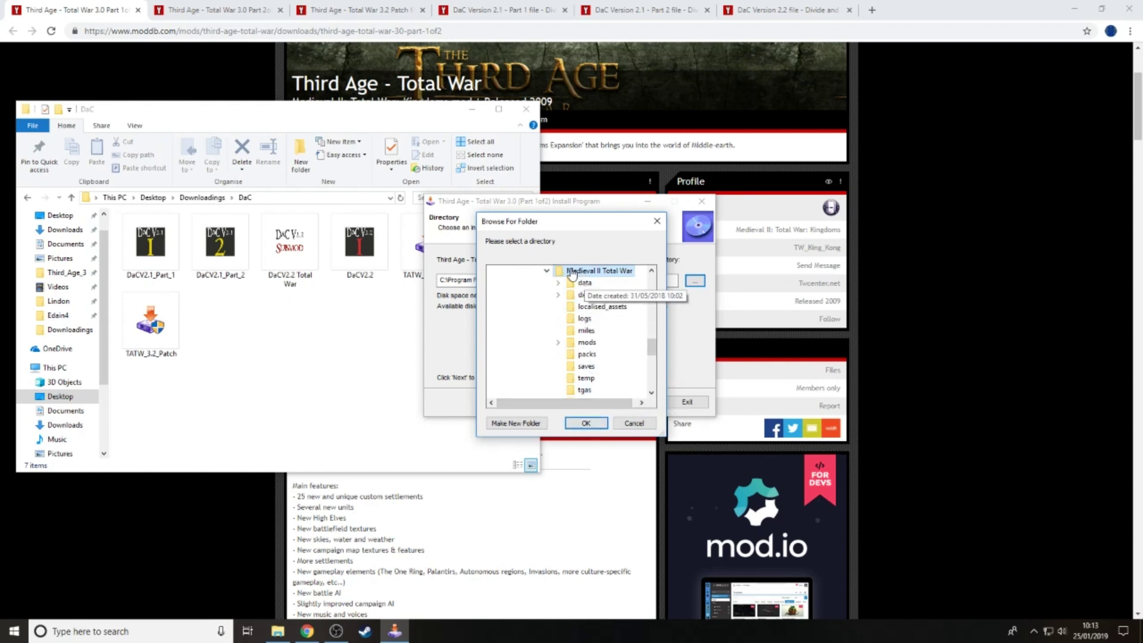
pyautogui.click(586, 423)
# - Verify the new install path and advance to the confirmation page
pyautogui.click(607, 282)
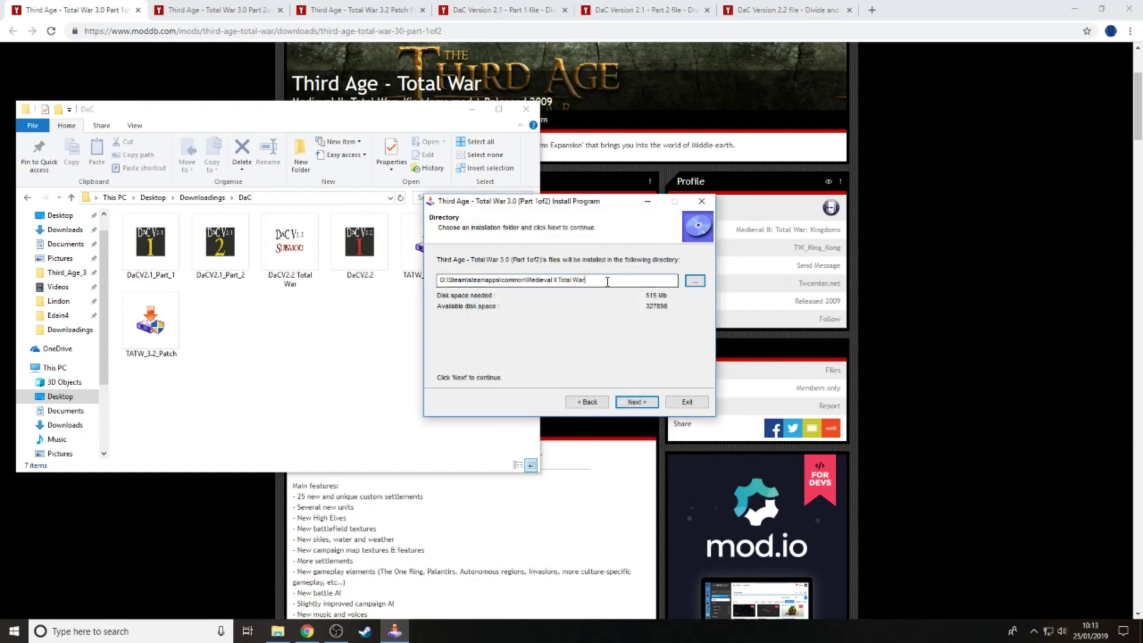
pyautogui.moveTo(607, 282); pyautogui.dragTo(405, 279)
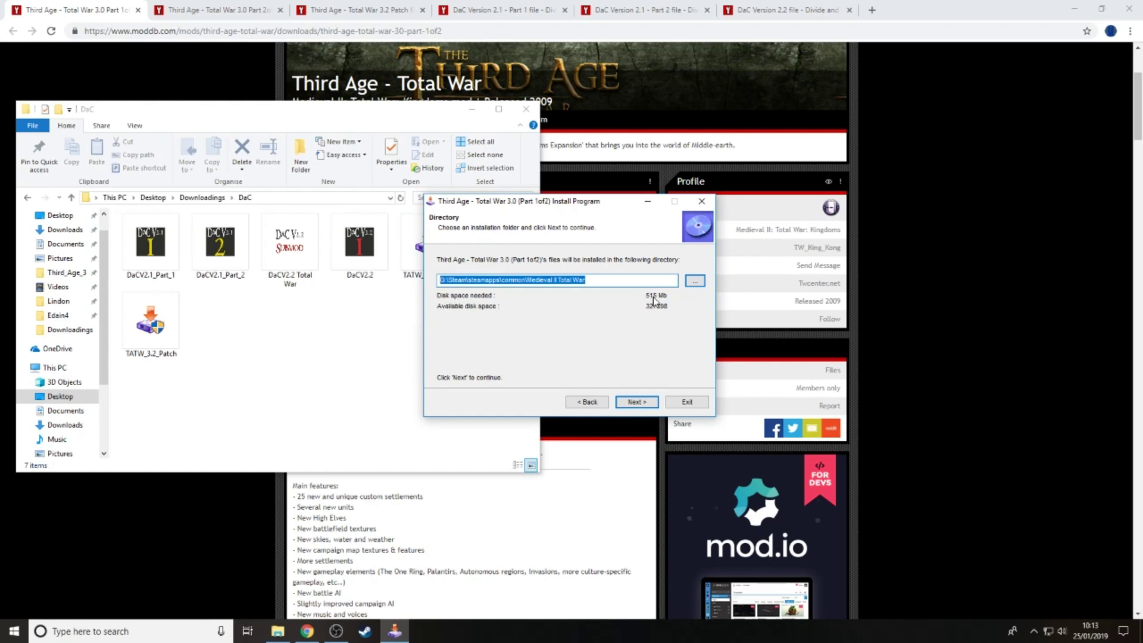
pyautogui.click(636, 402)
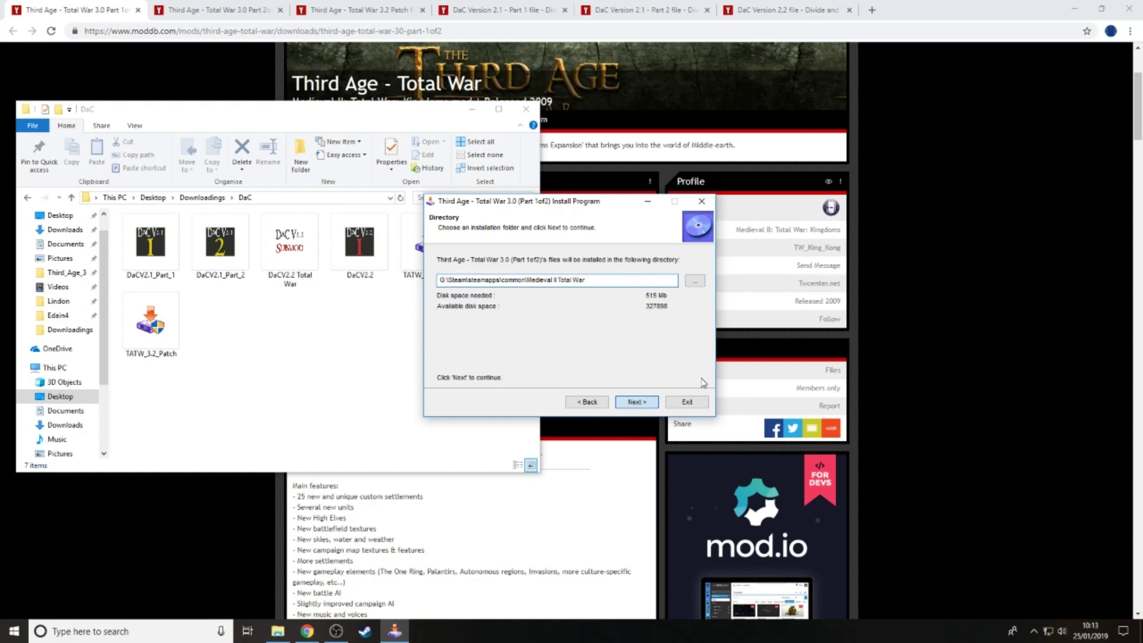
pyautogui.press('Return')
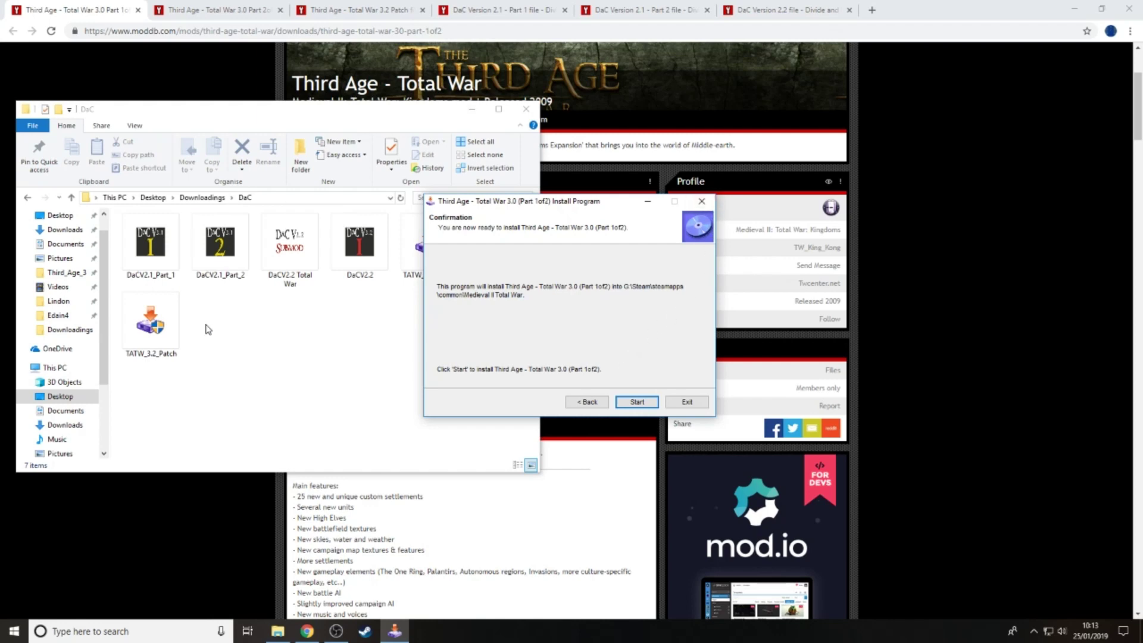
# - Quit the Part 1of2 installer without installing, answering Yes and OK to the exit prompts
pyautogui.click(173, 327)
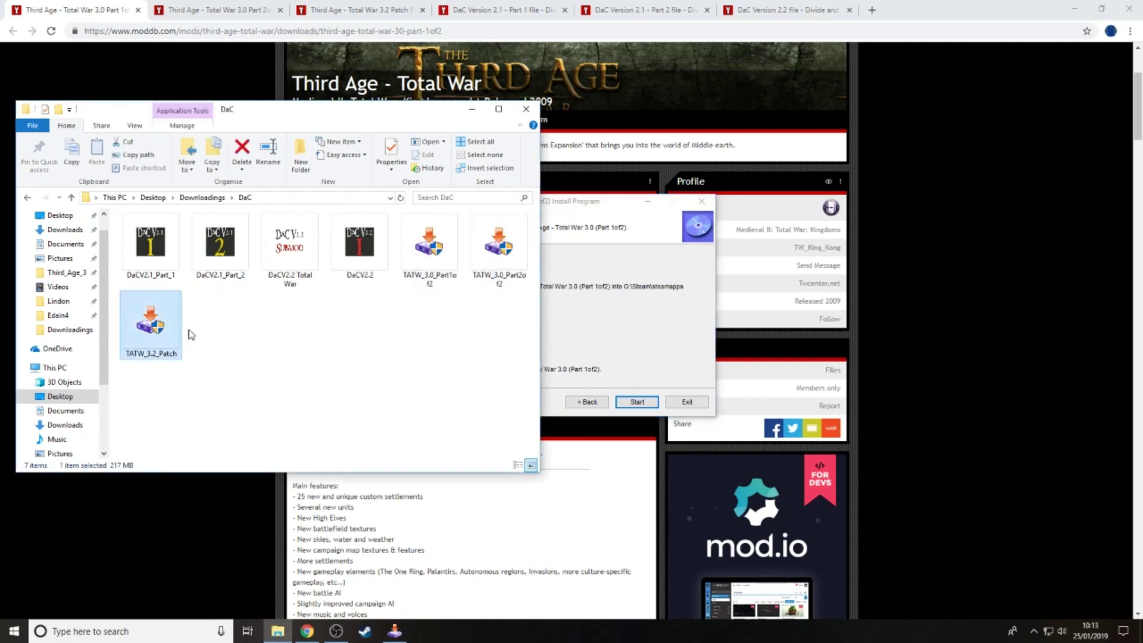
pyautogui.click(658, 301)
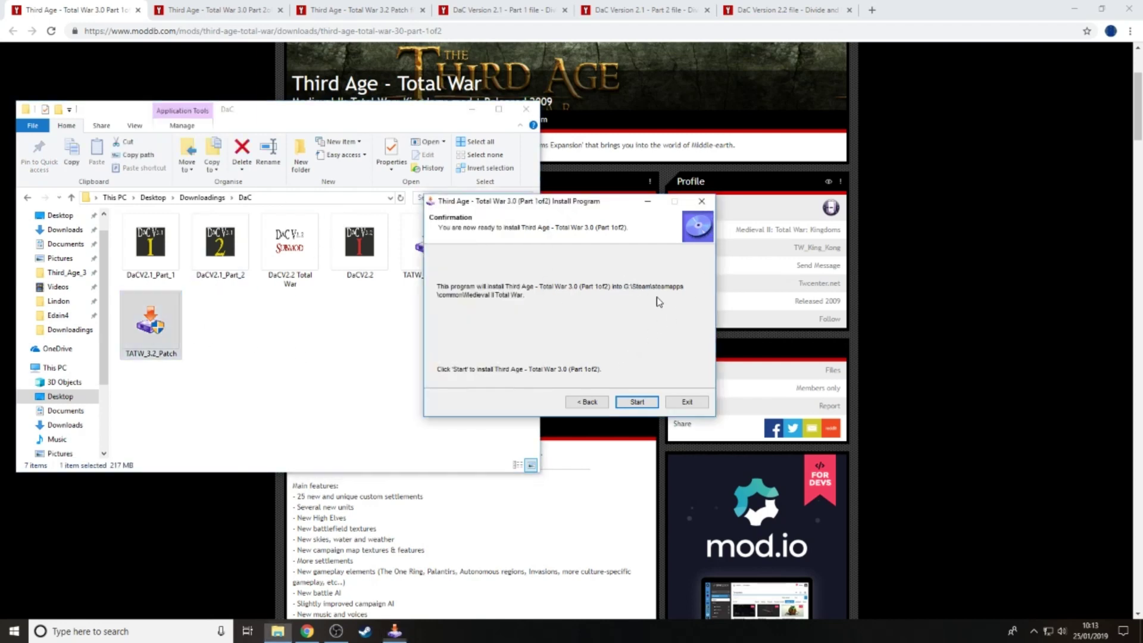
pyautogui.click(687, 401)
pyautogui.click(607, 355)
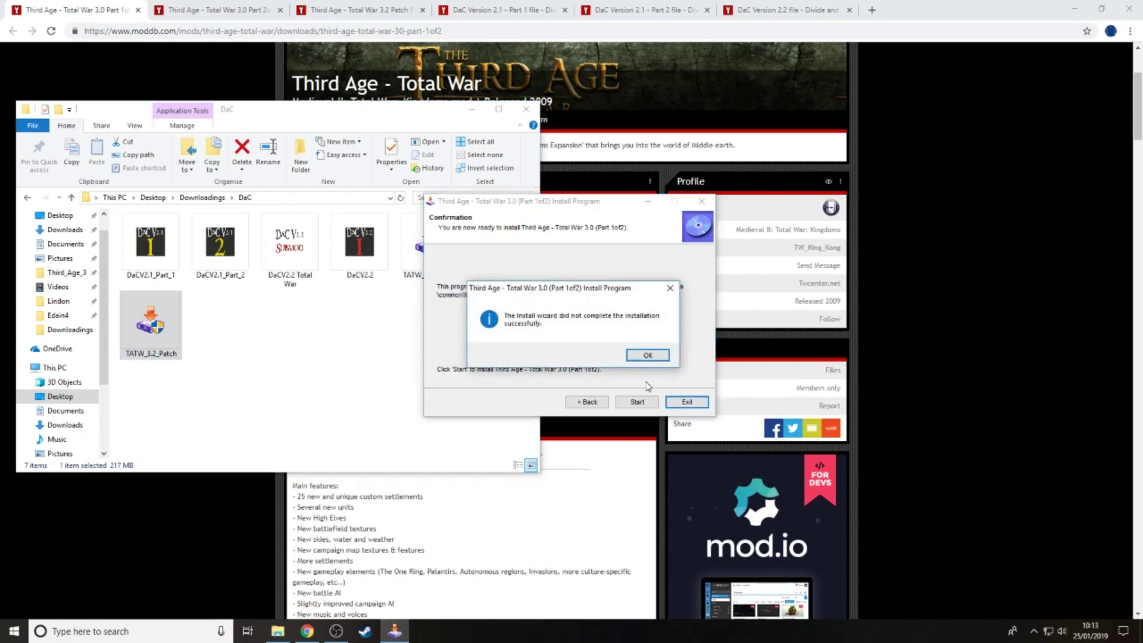
pyautogui.click(649, 355)
pyautogui.click(687, 400)
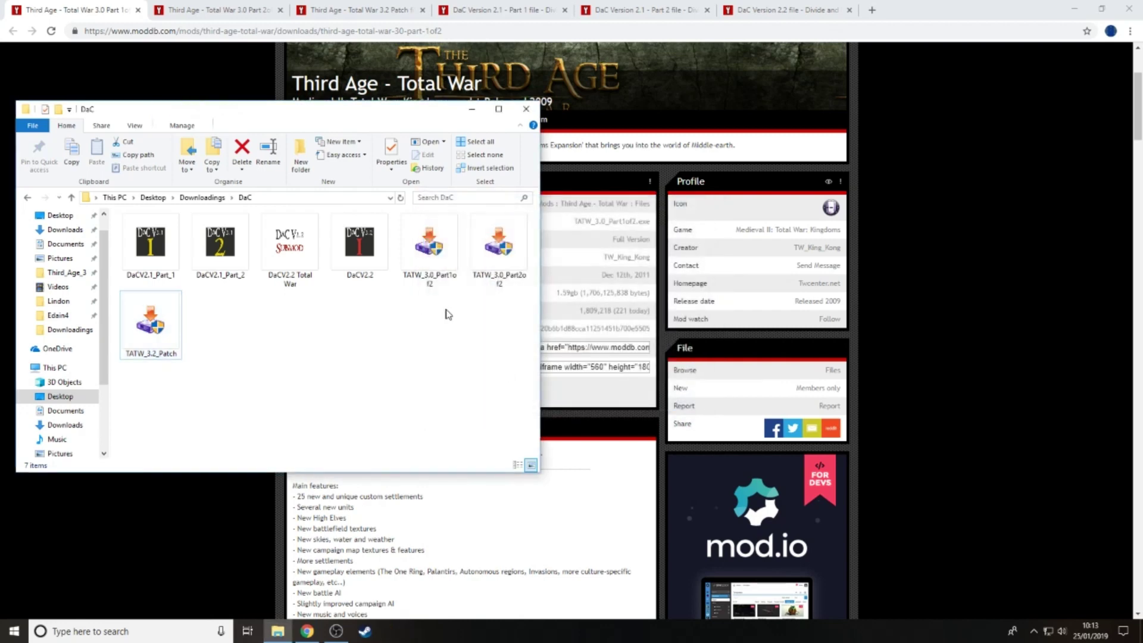
pyautogui.click(499, 268)
# - Run TATW_3.0_Part2of2 as administrator, then switch to the browser's Third Age 3.2 Patch tab
pyautogui.rightClick(499, 268)
pyautogui.click(507, 283)
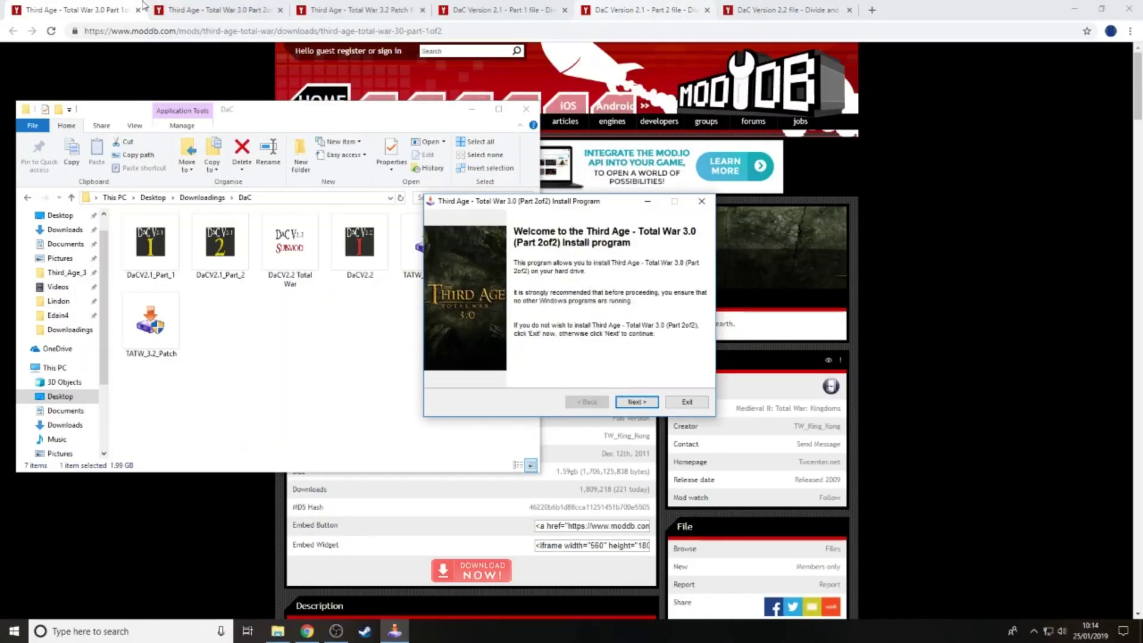
pyautogui.click(238, 9)
pyautogui.click(394, 7)
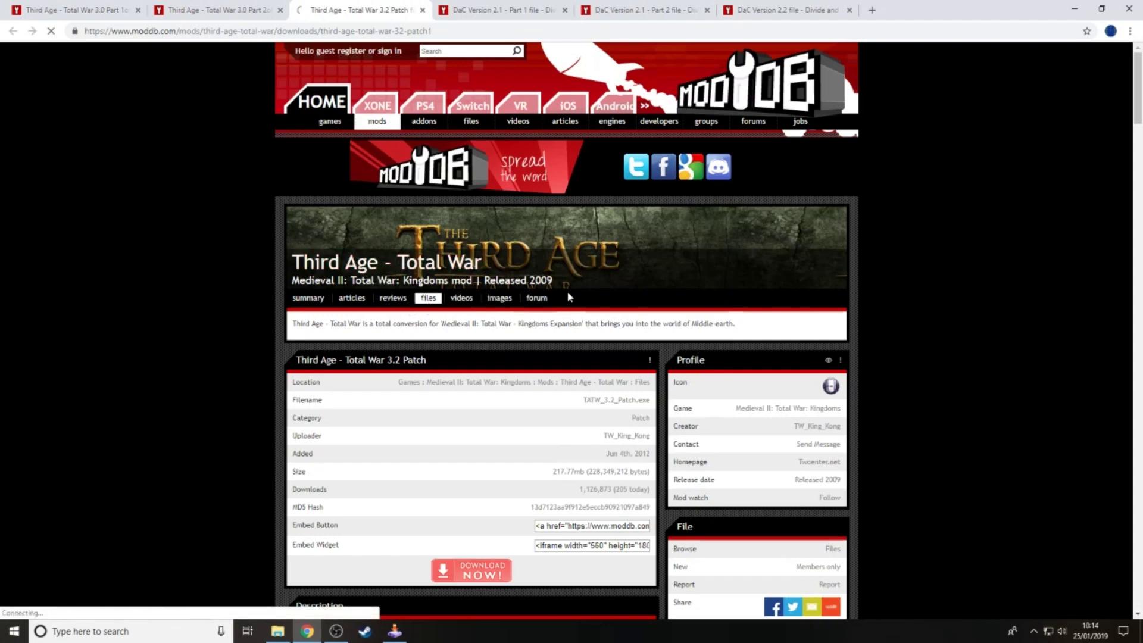
# - Open the mod's Files list on ModDB and scroll through it back to the top
pyautogui.click(428, 298)
pyautogui.scroll(-2, 488, 369)
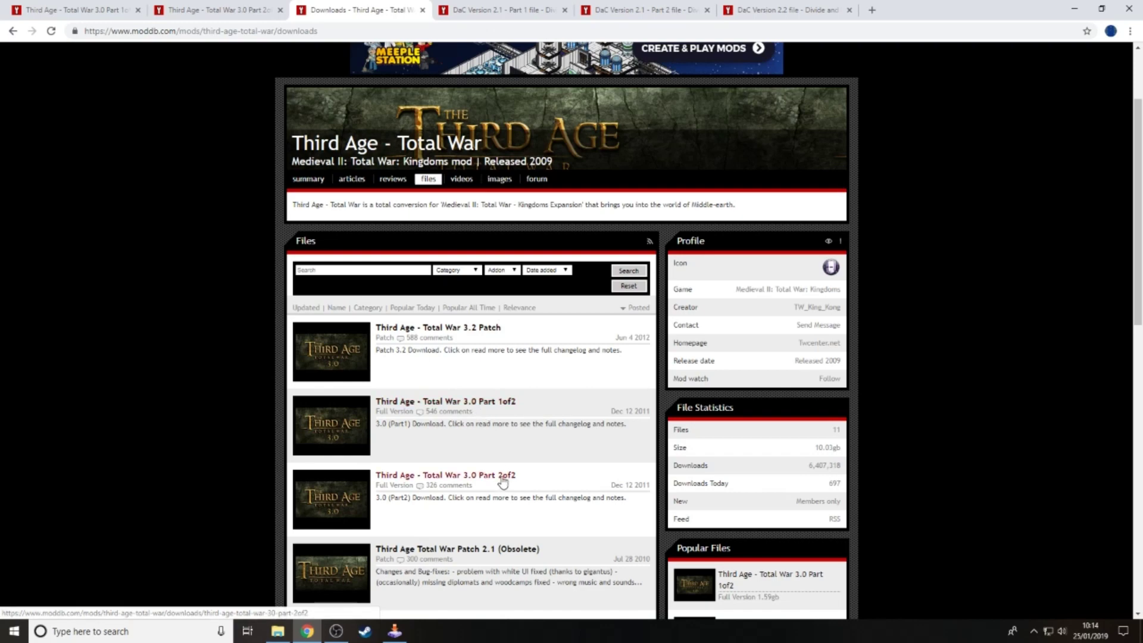
pyautogui.scroll(-9, 500, 440)
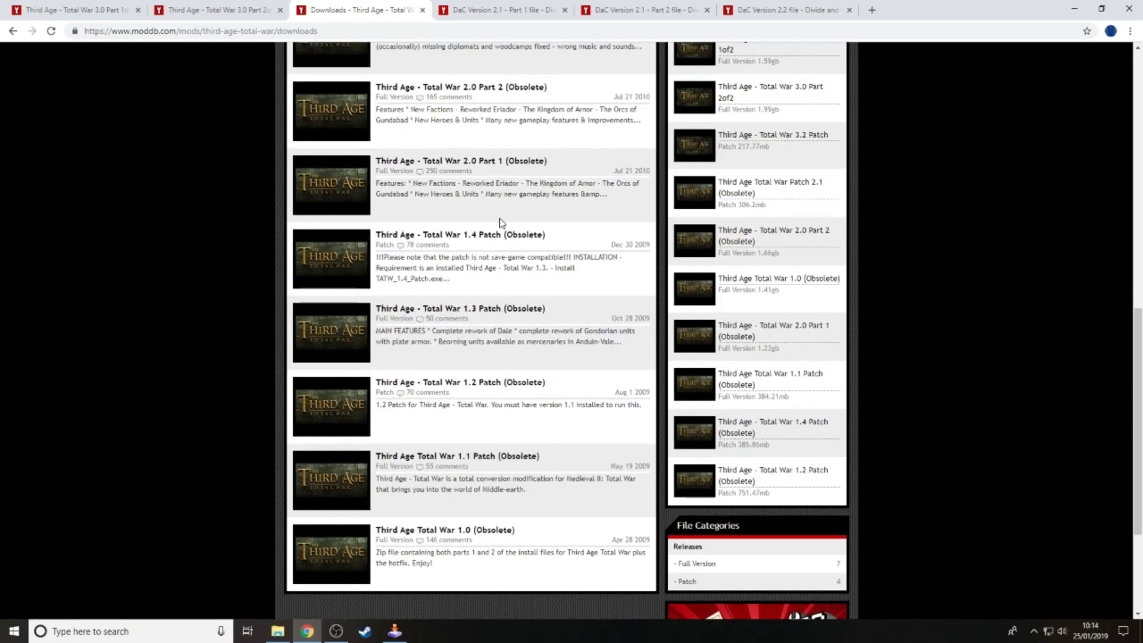
pyautogui.scroll(4, 485, 541)
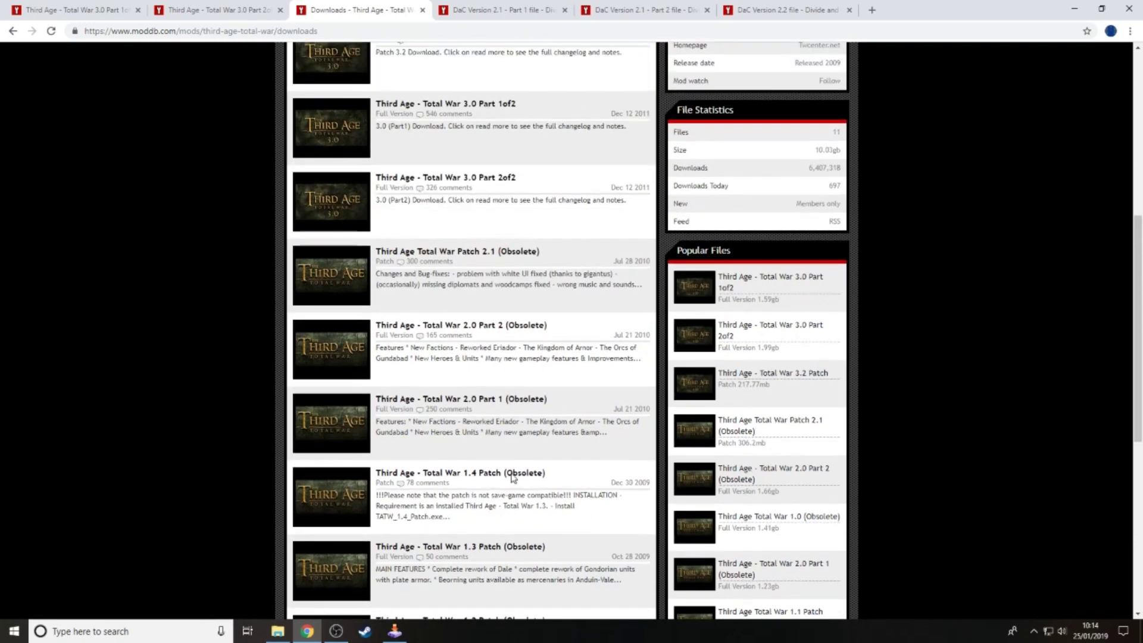
pyautogui.scroll(-5, 512, 476)
pyautogui.scroll(10, 511, 464)
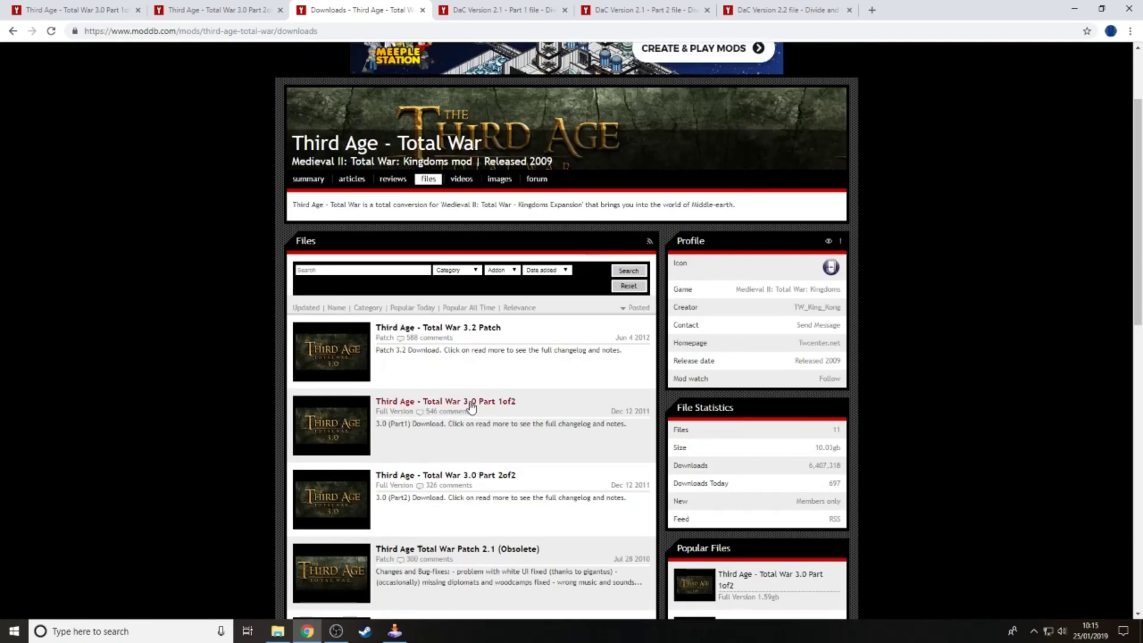
pyautogui.scroll(2, 471, 407)
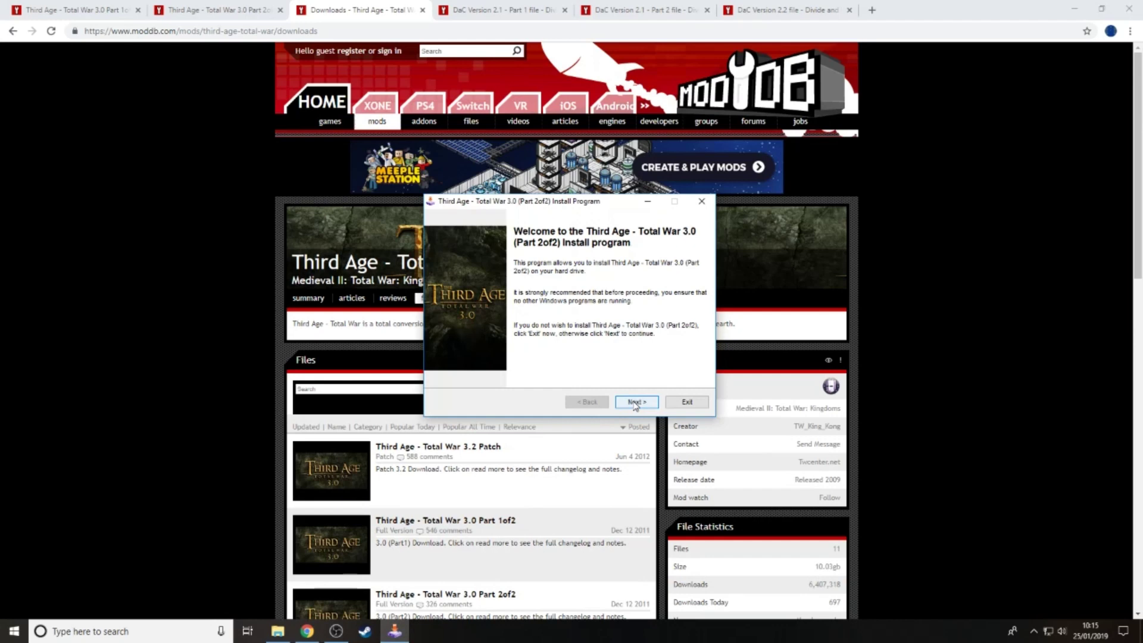
# - Advance the Part 2of2 installer past its welcome page and accept the licence
pyautogui.click(635, 403)
pyautogui.click(634, 402)
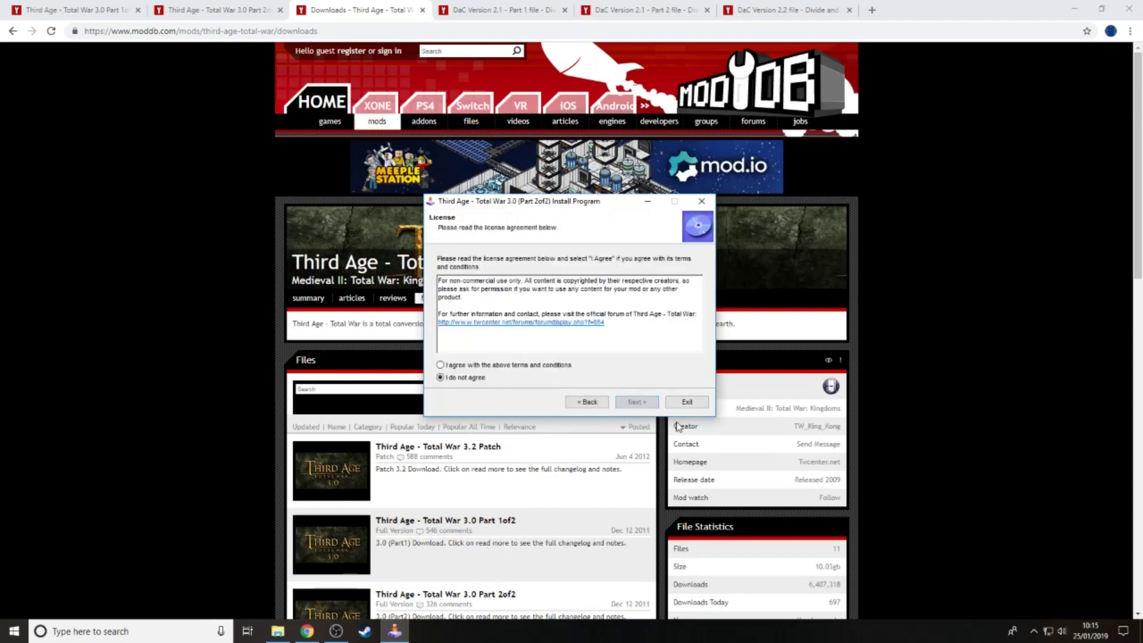
pyautogui.click(481, 367)
pyautogui.click(636, 402)
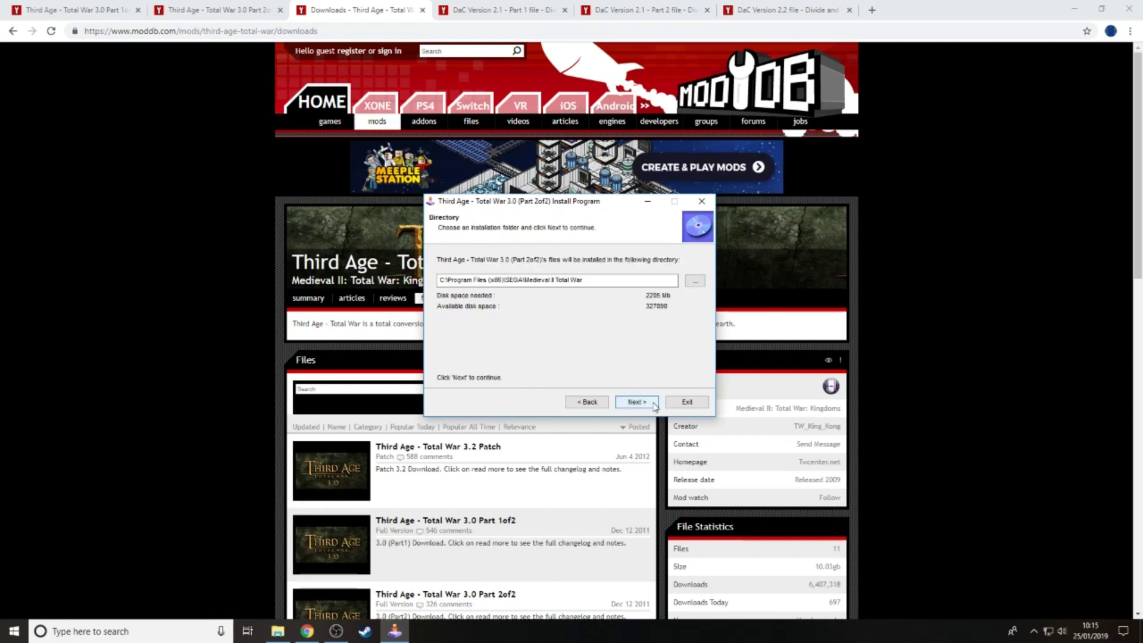
# - Browse to G:\Steam\steamapps\common\Medieval II Total War and confirm it as the destination
pyautogui.click(695, 281)
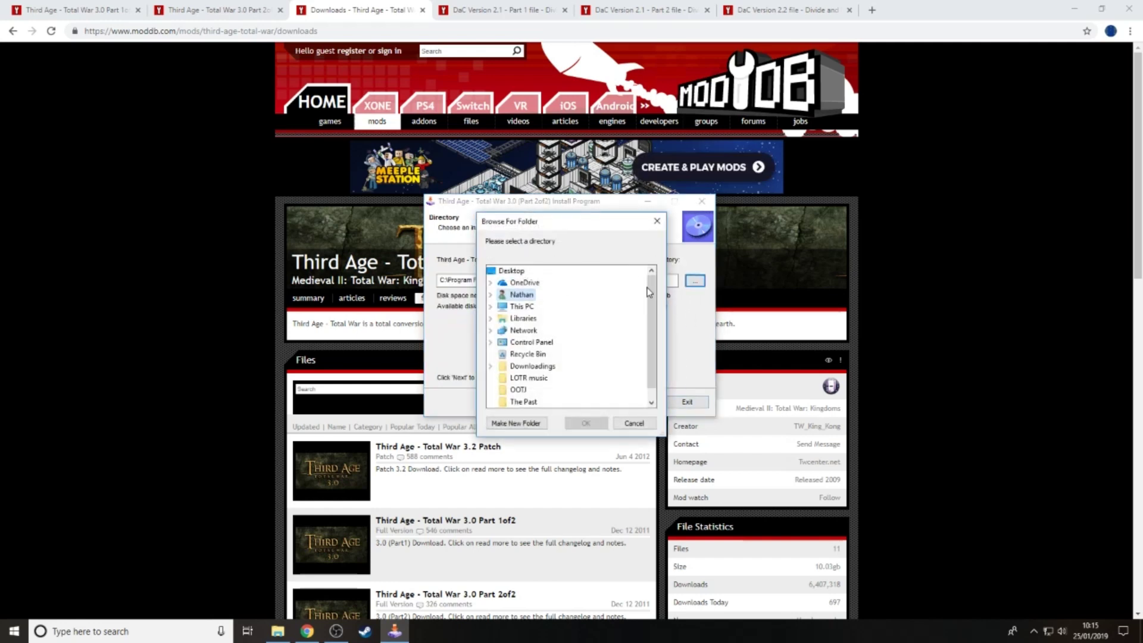
pyautogui.doubleClick(517, 307)
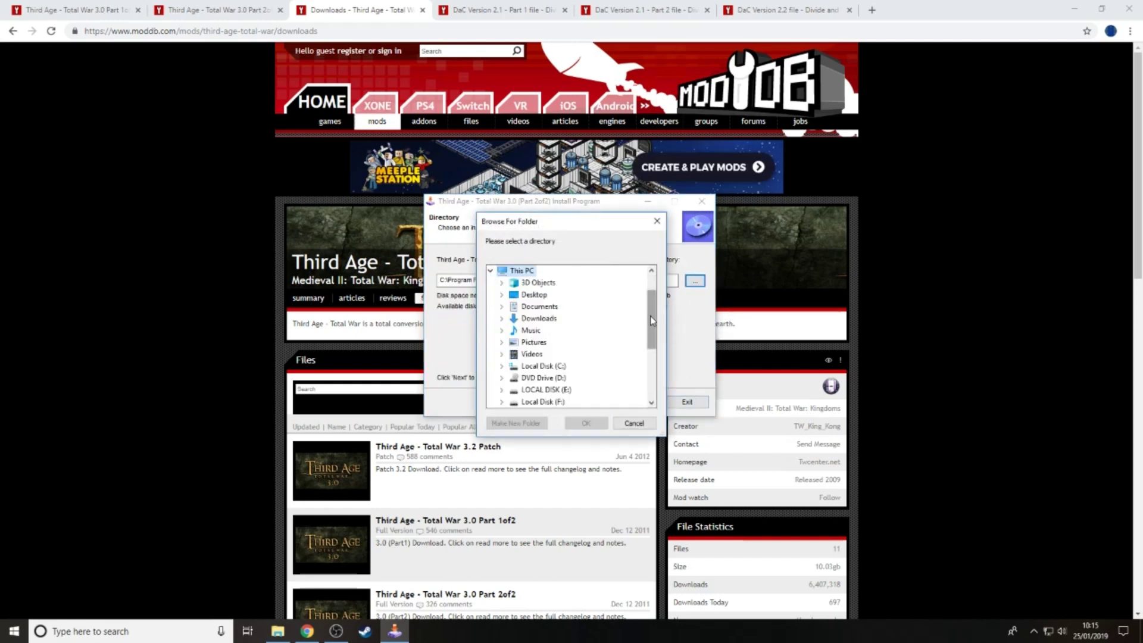
pyautogui.scroll(-2, 650, 315)
pyautogui.doubleClick(535, 355)
pyautogui.scroll(-1, 657, 344)
pyautogui.doubleClick(542, 353)
pyautogui.scroll(-2, 653, 356)
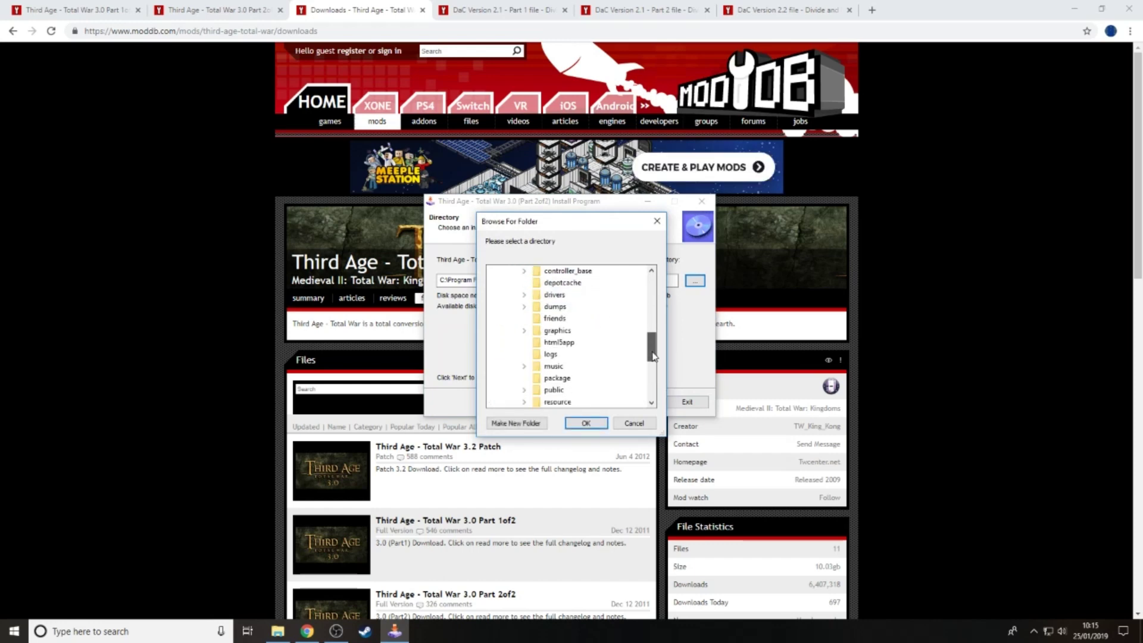
pyautogui.moveTo(653, 347)
pyautogui.mouseDown()
pyautogui.moveTo(653, 308)
pyautogui.moveTo(652, 363)
pyautogui.mouseUp()
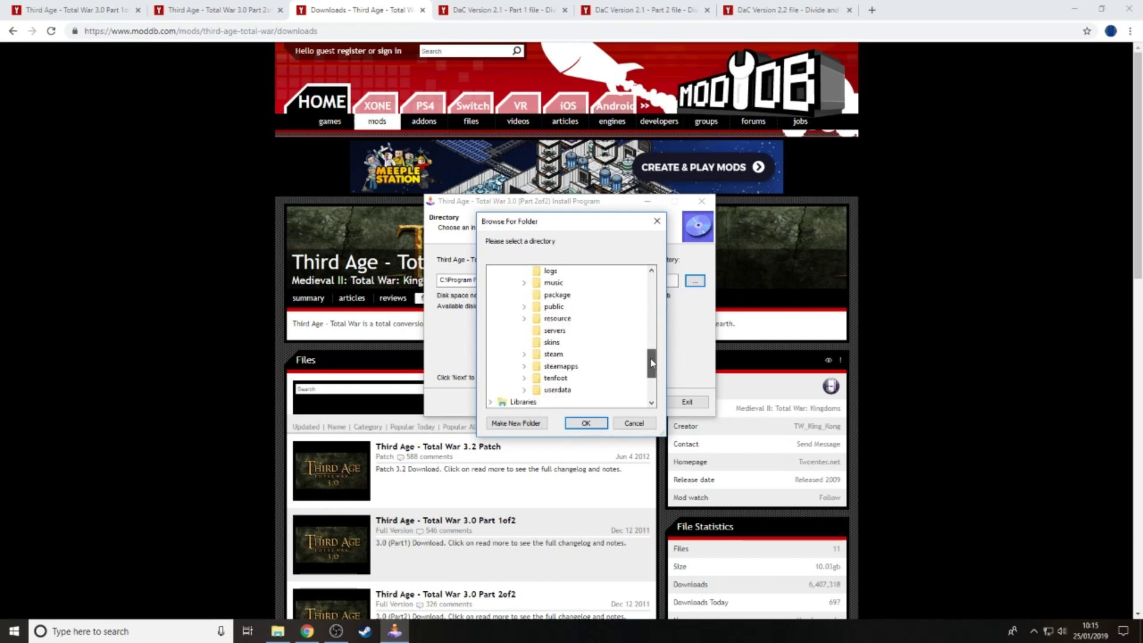
pyautogui.doubleClick(560, 365)
pyautogui.doubleClick(570, 330)
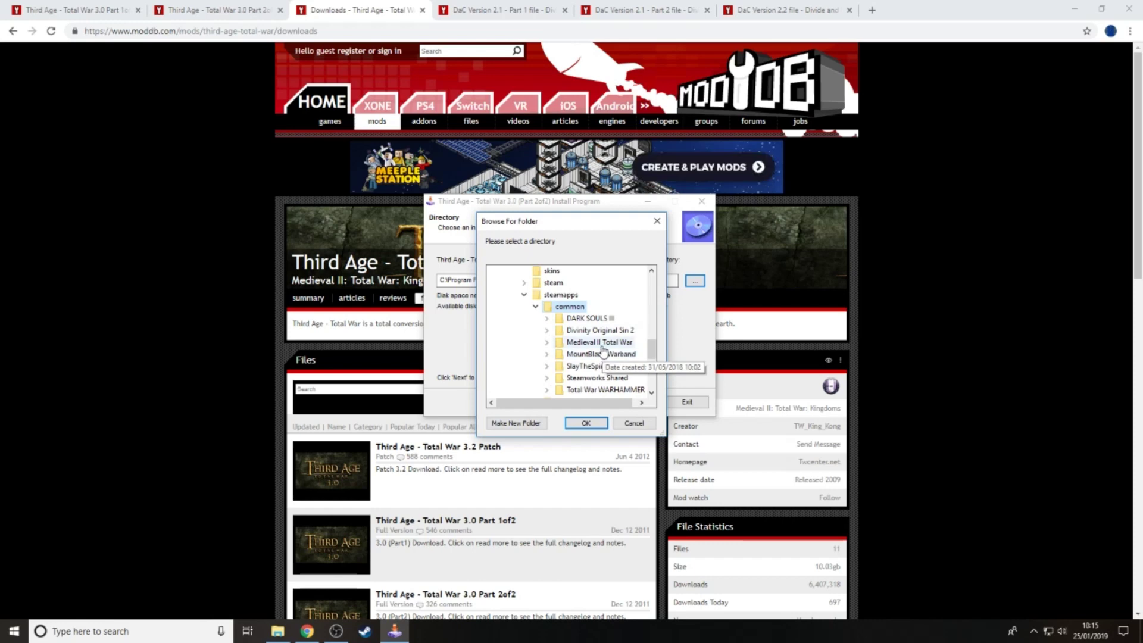
pyautogui.doubleClick(598, 343)
pyautogui.click(586, 423)
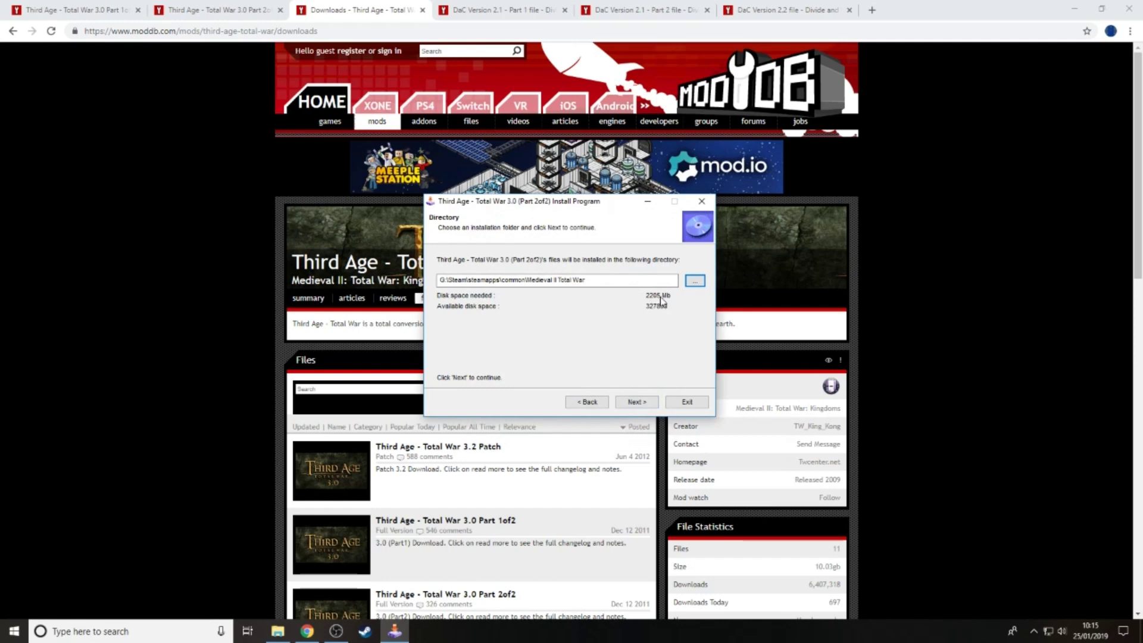
# - Exit the Part 2of2 installer without installing and return to the DaC downloads folder
pyautogui.click(701, 201)
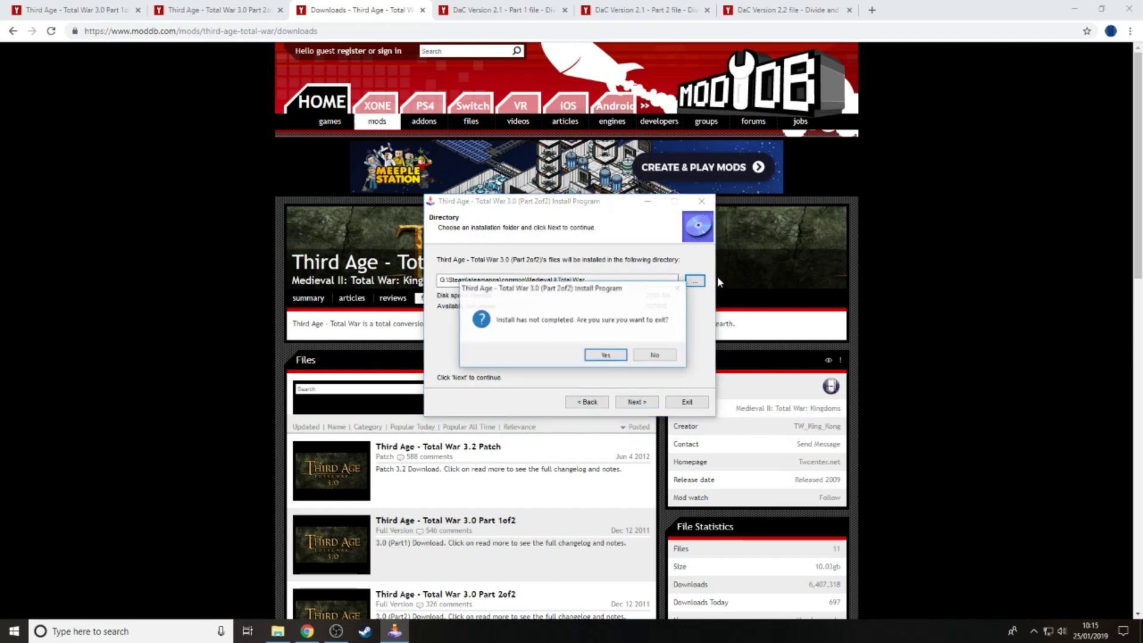
pyautogui.click(604, 352)
pyautogui.click(648, 355)
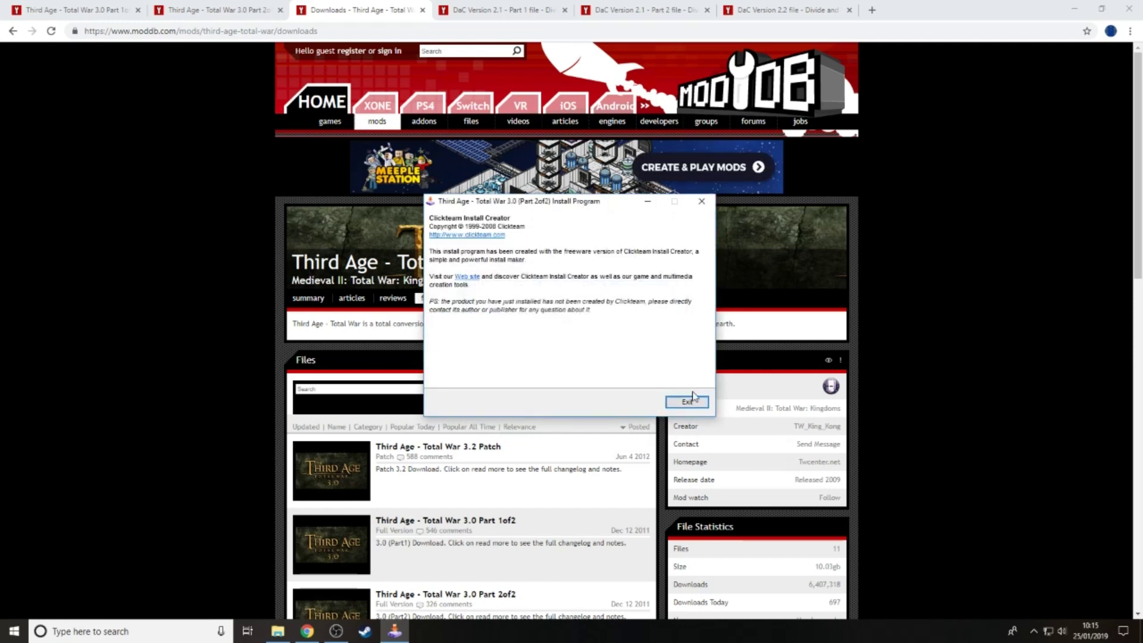
pyautogui.click(686, 402)
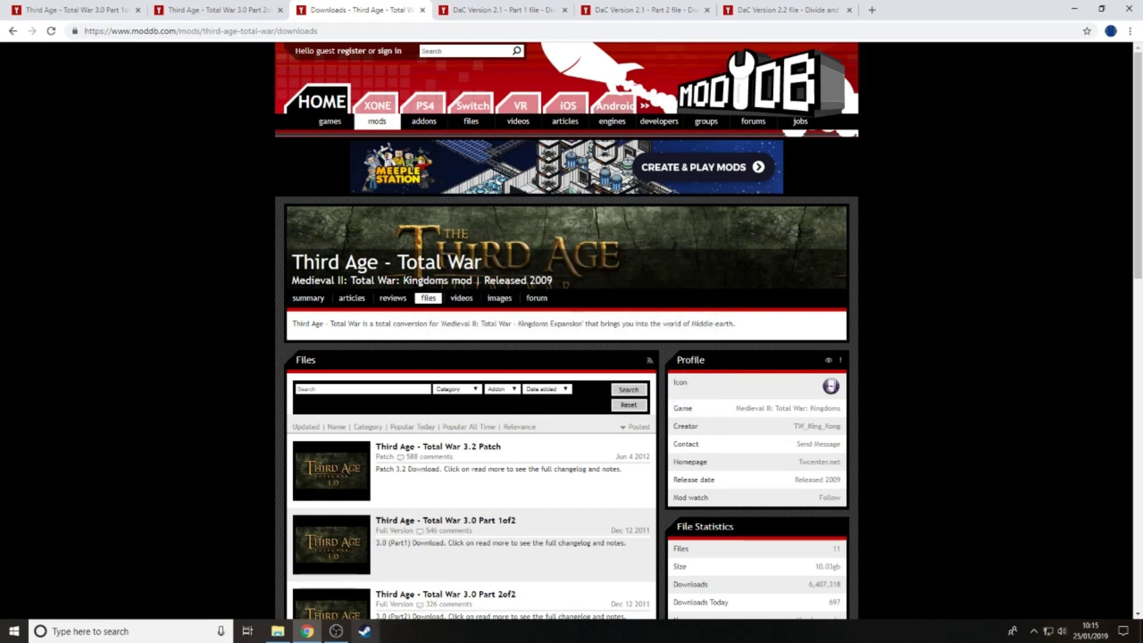
pyautogui.click(278, 631)
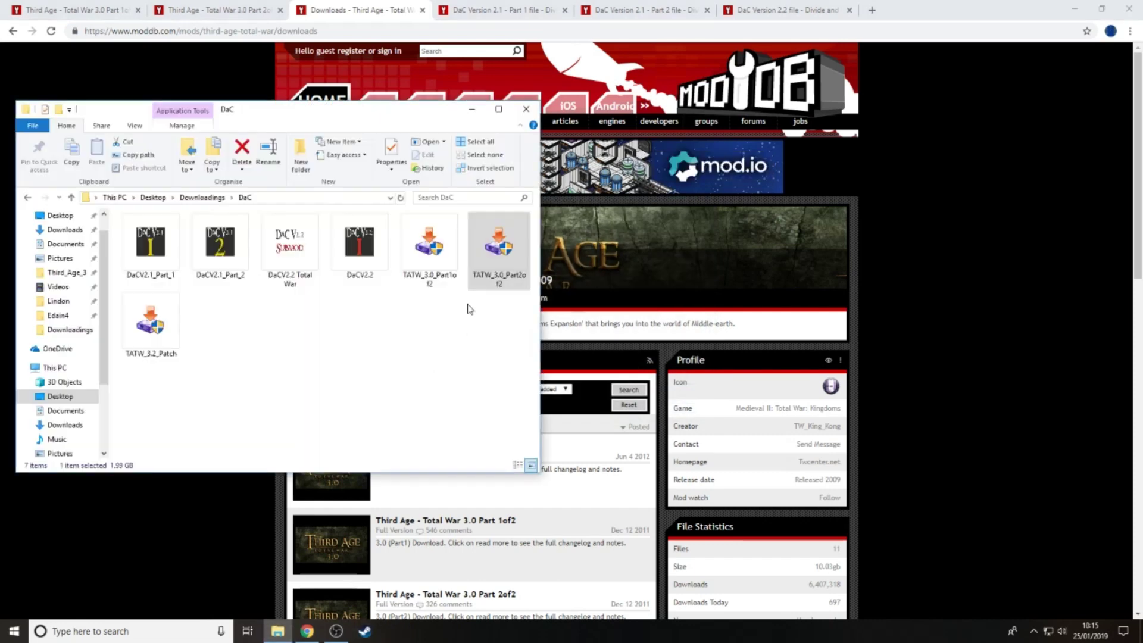
pyautogui.rightClick(167, 335)
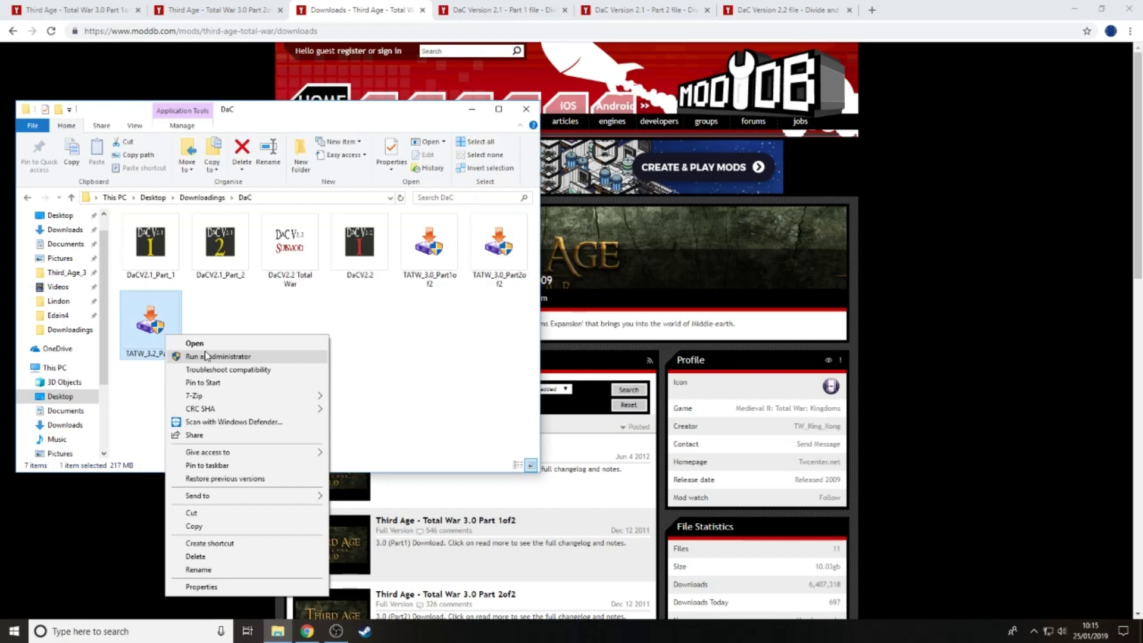
# - Run the 3.2 Patch installer as administrator, approve the UAC prompt, and accept its licence
pyautogui.click(206, 356)
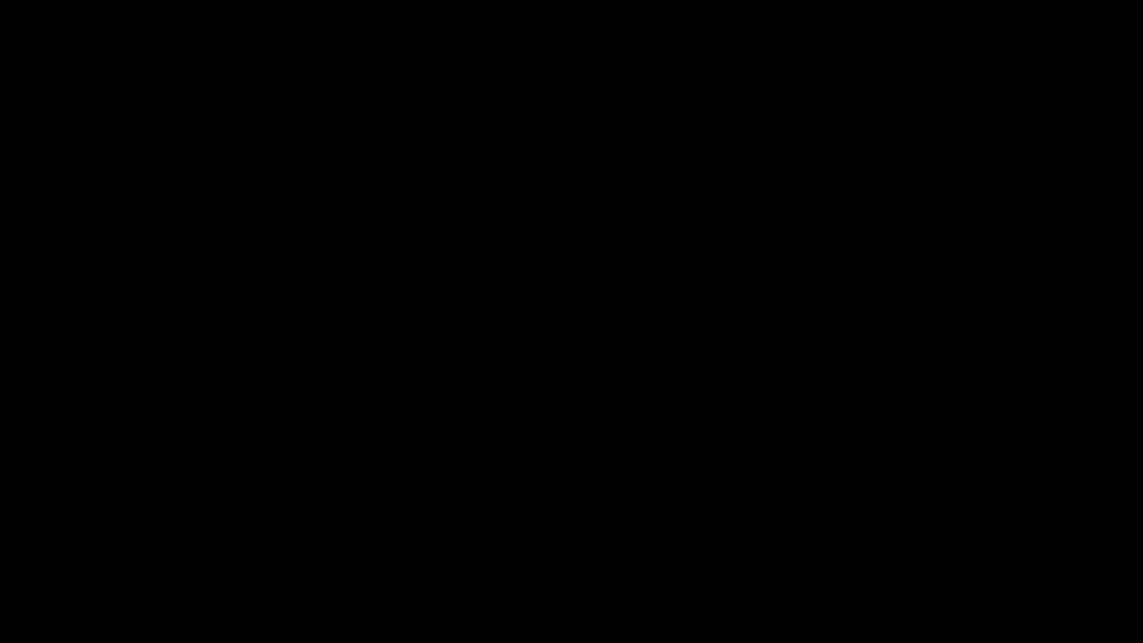
pyautogui.click(482, 348)
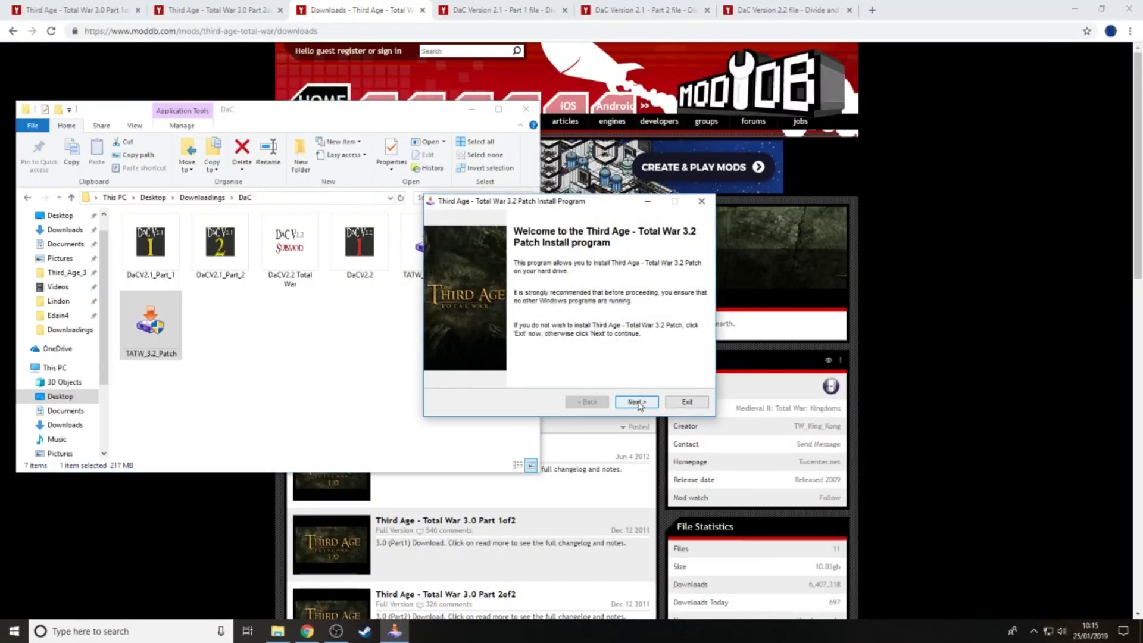
pyautogui.click(639, 406)
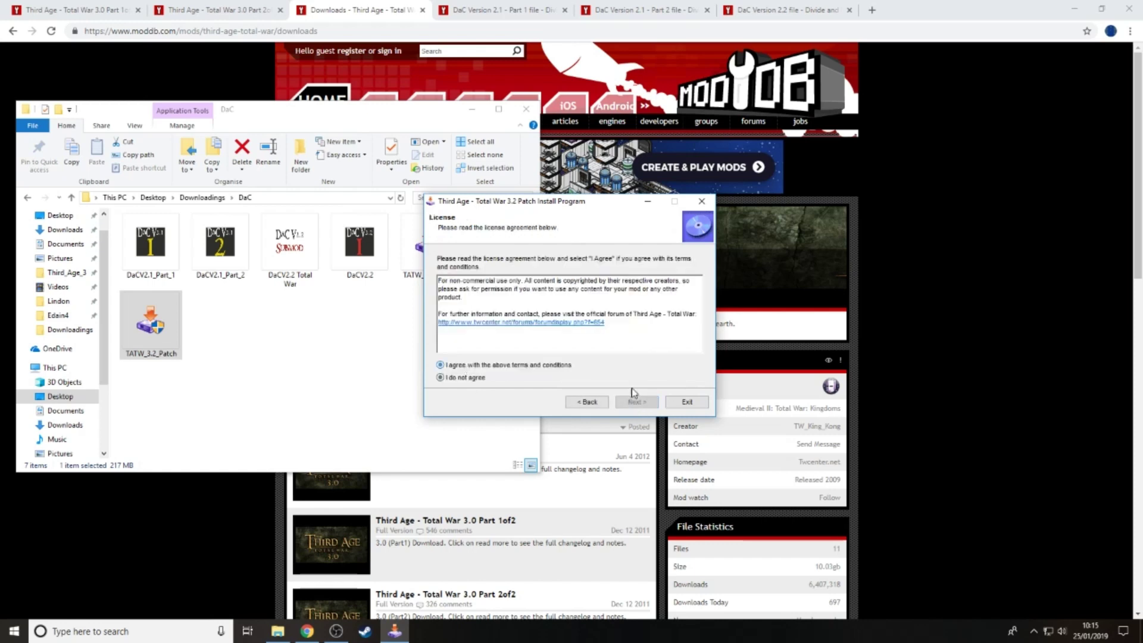
pyautogui.click(637, 402)
pyautogui.click(694, 281)
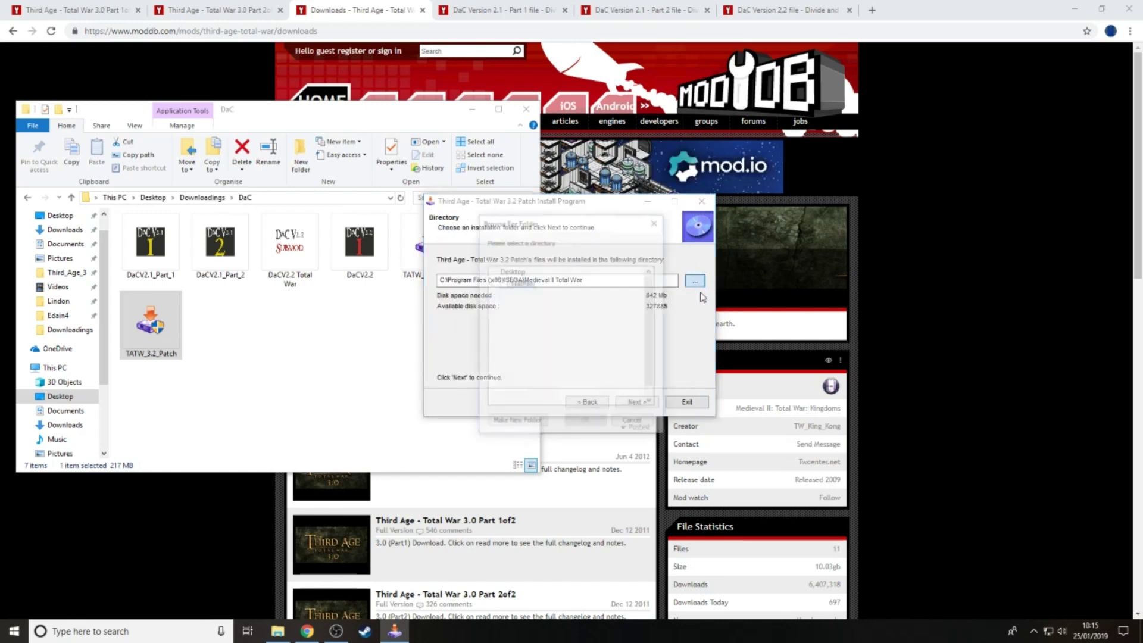
# - Set the patch destination to G:\Steam\steamapps\common\Medieval II Total War
pyautogui.doubleClick(553, 307)
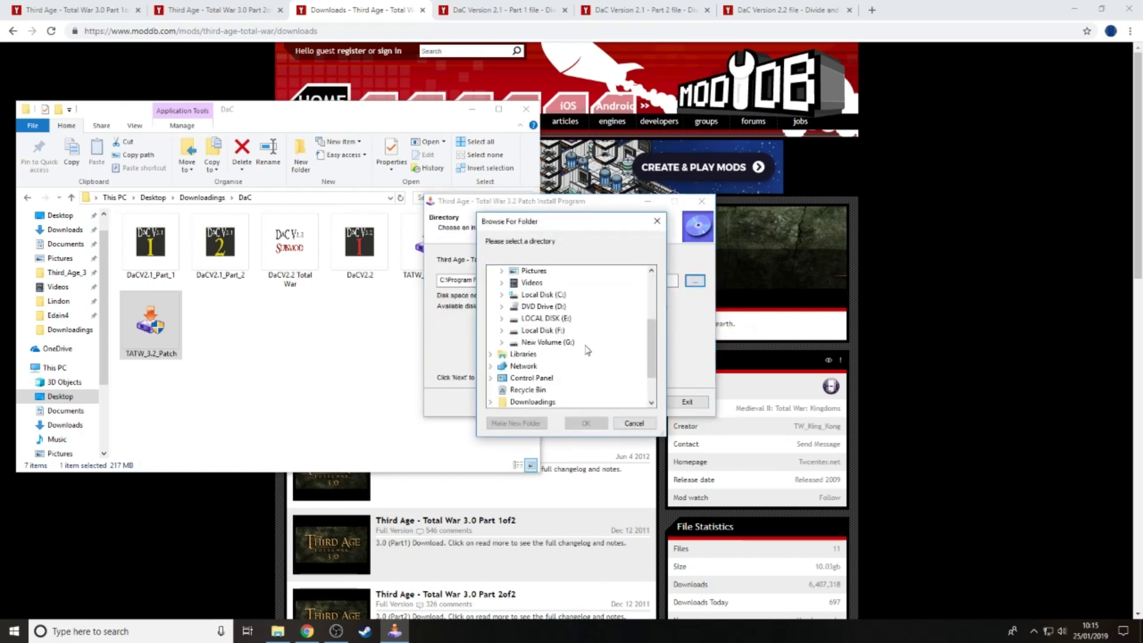
pyautogui.doubleClick(540, 346)
pyautogui.doubleClick(553, 307)
pyautogui.scroll(-3, 598, 352)
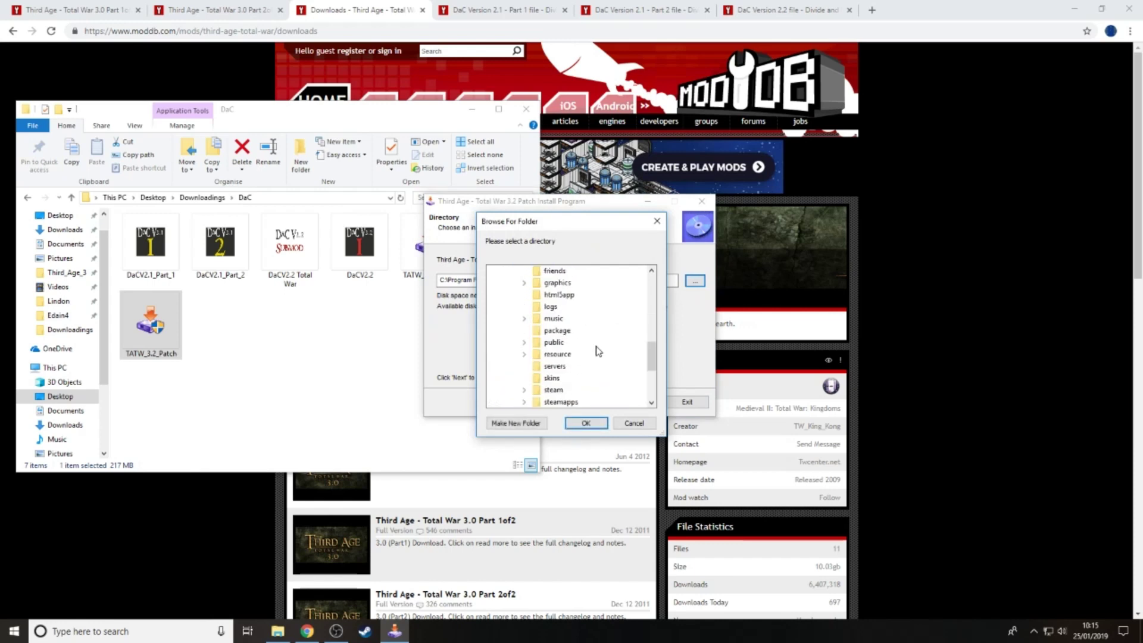
pyautogui.doubleClick(561, 402)
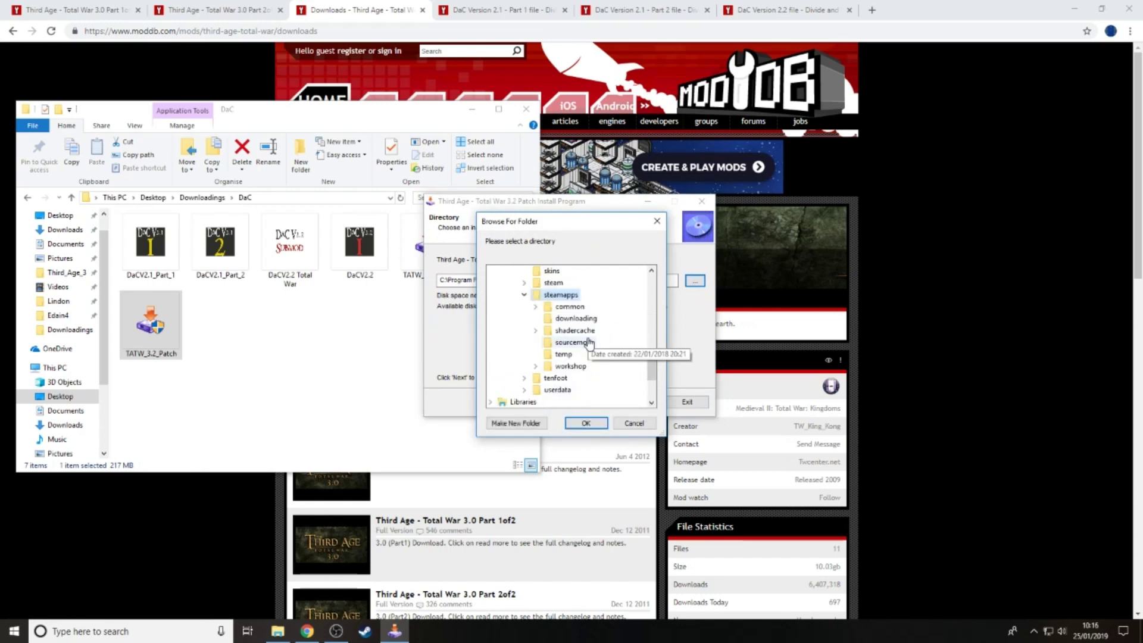
pyautogui.doubleClick(572, 306)
pyautogui.doubleClick(595, 354)
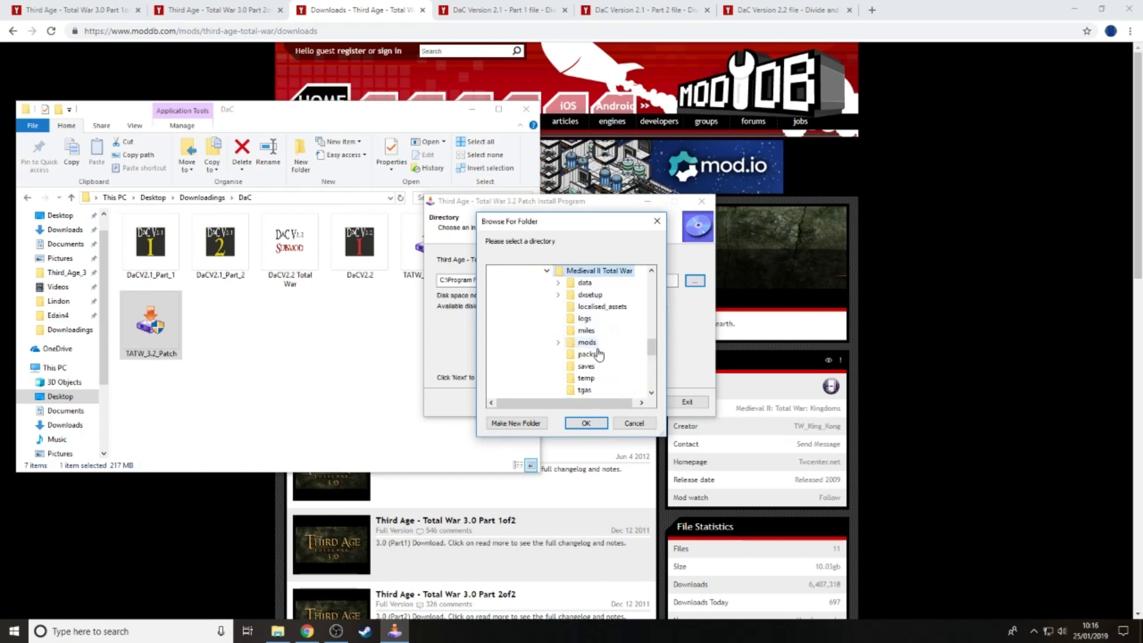
pyautogui.click(656, 221)
# - Exit the patch installer without installing and open the Third_Age_3 folder
pyautogui.click(687, 402)
pyautogui.click(605, 356)
pyautogui.click(648, 355)
pyautogui.click(685, 402)
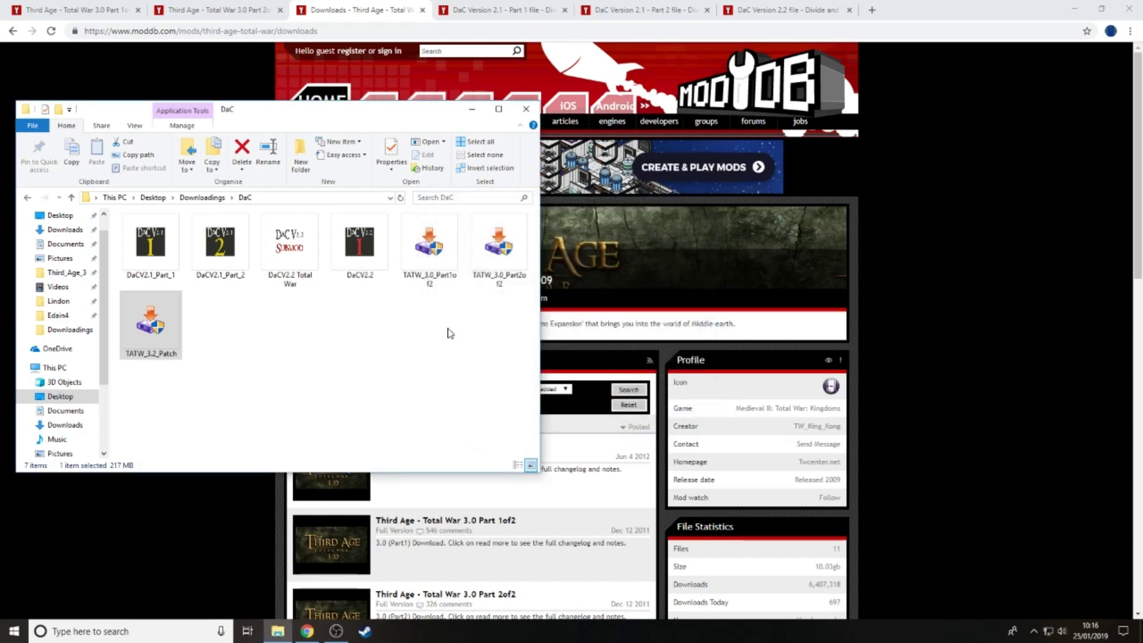
pyautogui.click(65, 272)
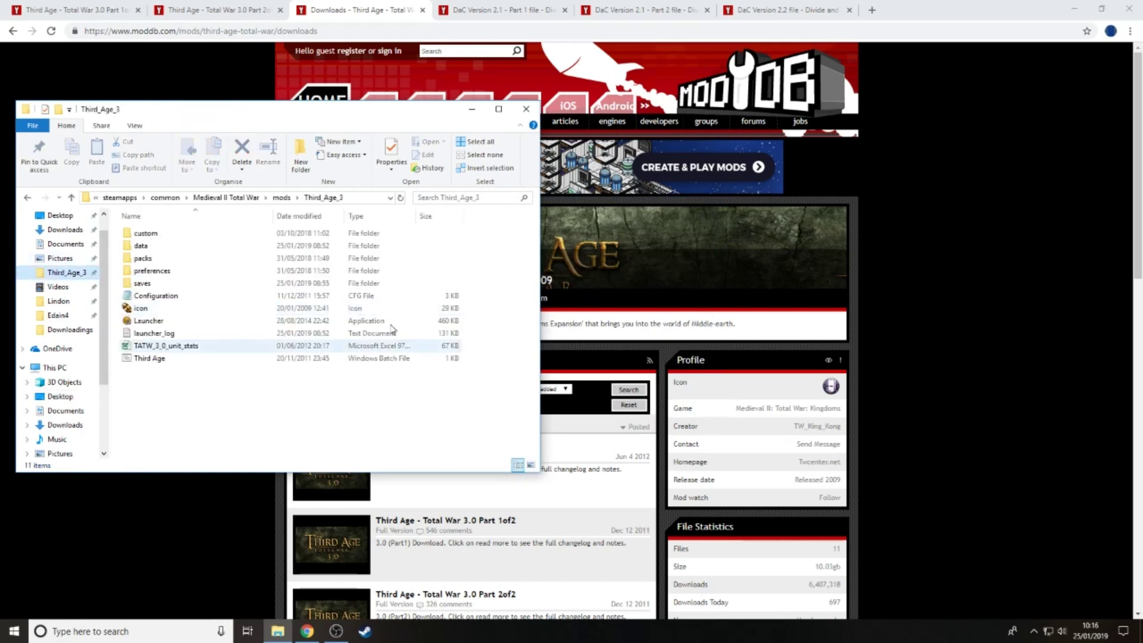
pyautogui.doubleClick(159, 324)
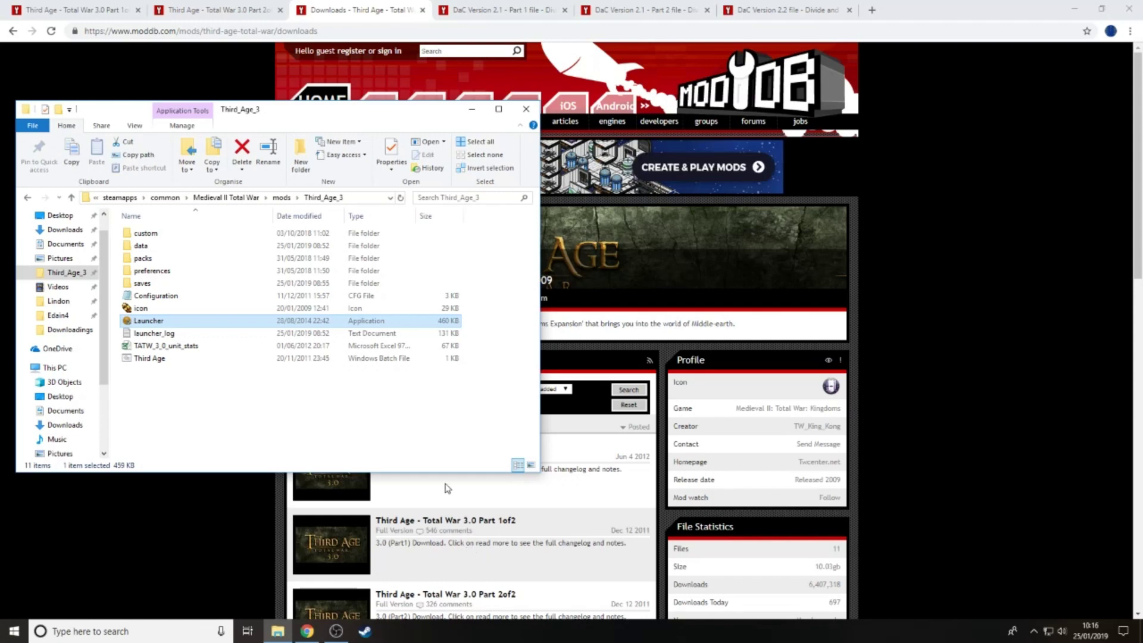
pyautogui.click(430, 445)
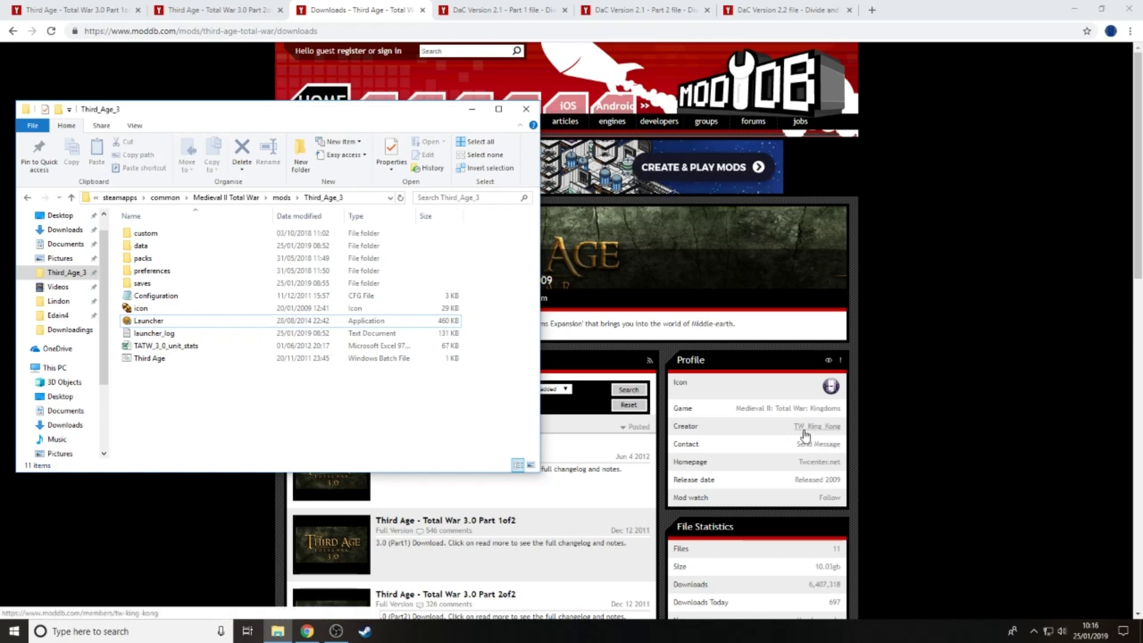
# - Back in ModDB, review the Third Age 3.0 Part 2of2 and Third Age 3.2 Patch file pages
pyautogui.click(925, 455)
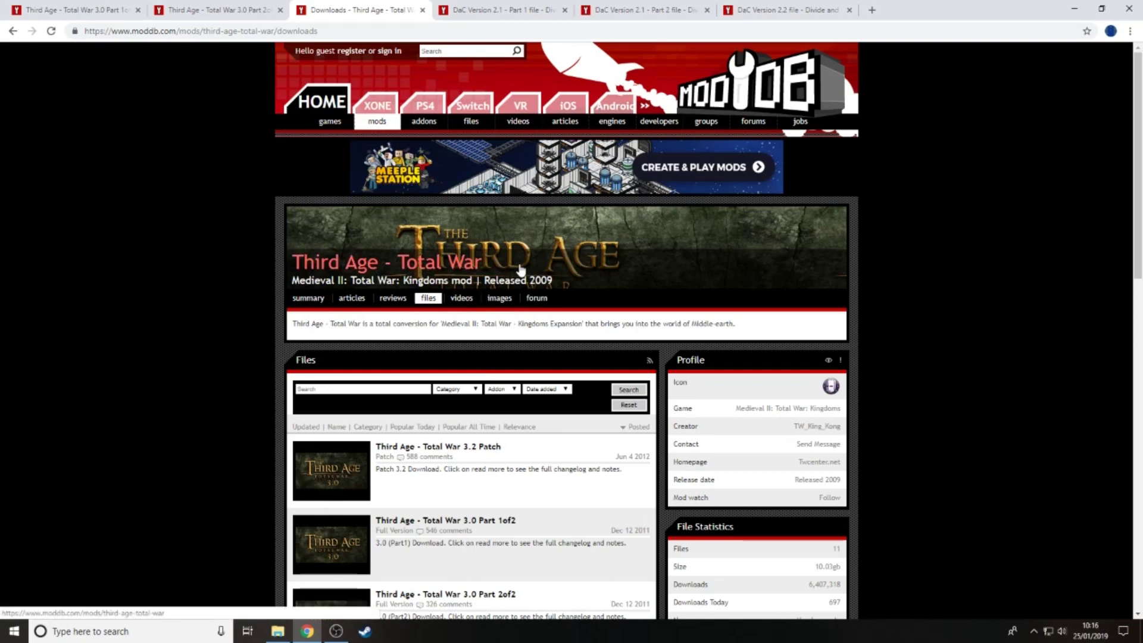
pyautogui.click(113, 9)
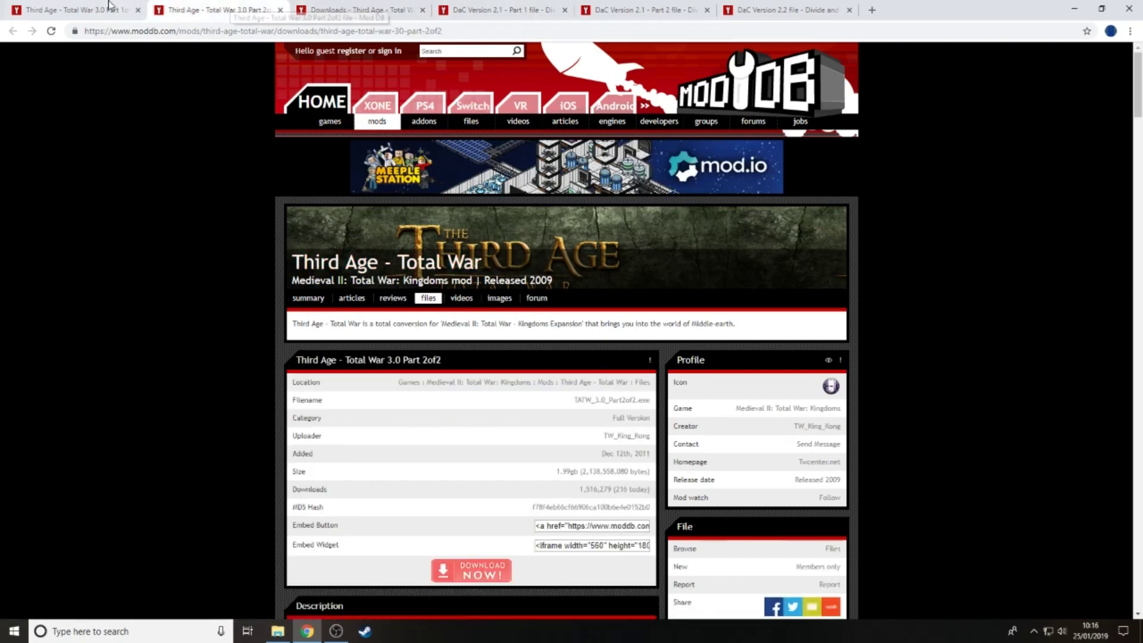
pyautogui.click(407, 8)
pyautogui.click(13, 30)
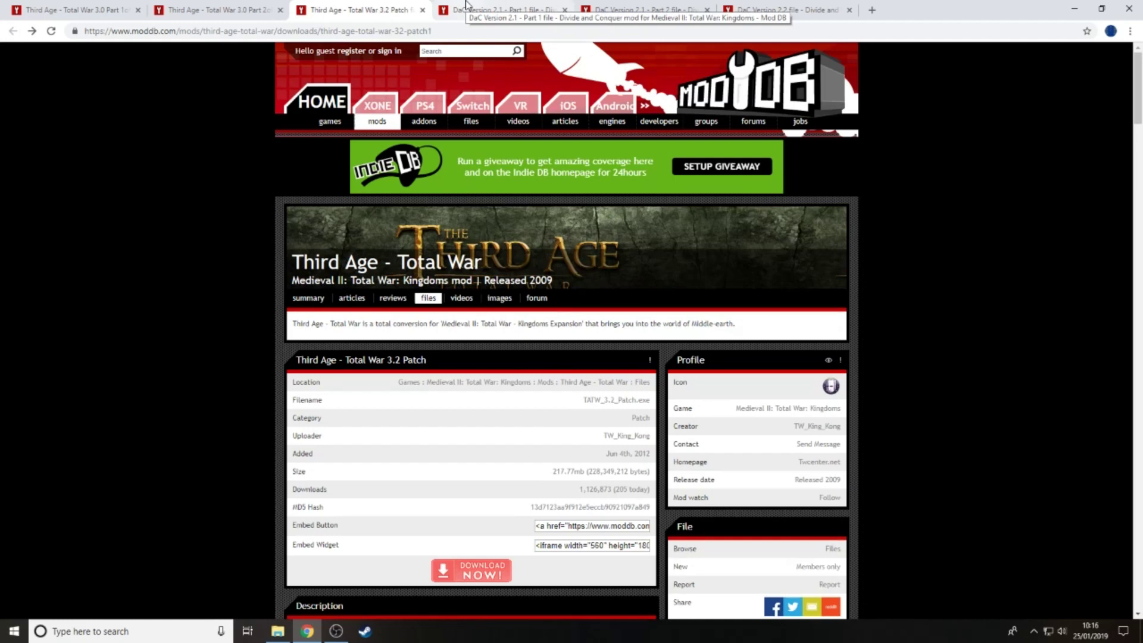
# - Compare the DaC Version 2.1 Part 1, Part 2 and Version 2.2 file pages, then reread Part 1
pyautogui.click(466, 6)
pyautogui.click(643, 8)
pyautogui.click(754, 7)
pyautogui.click(538, 7)
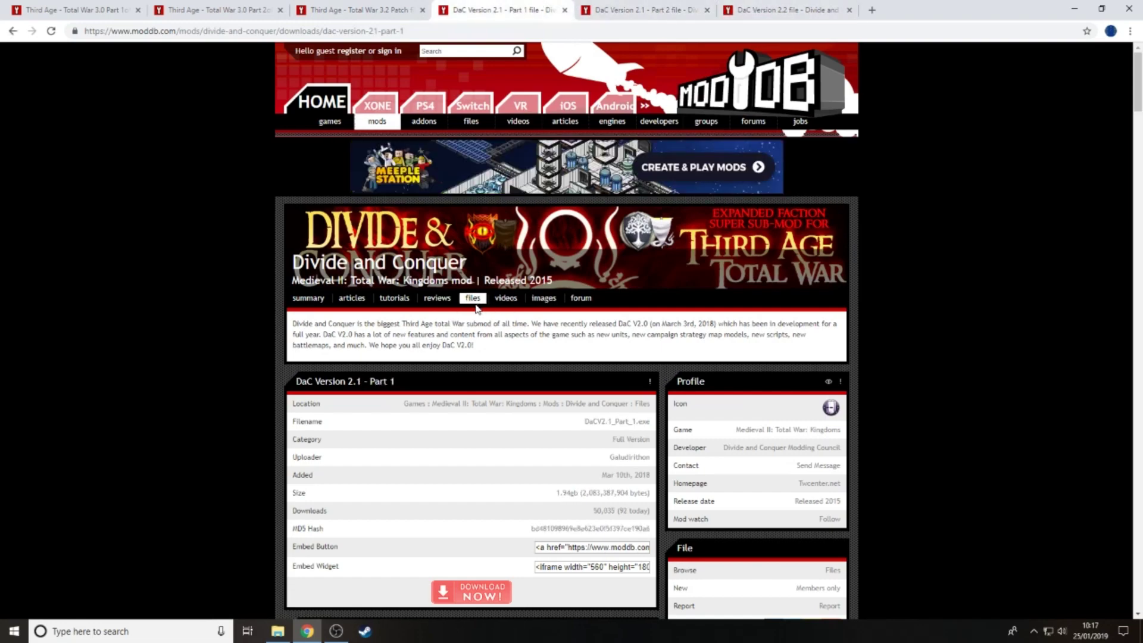
pyautogui.scroll(-4, 655, 387)
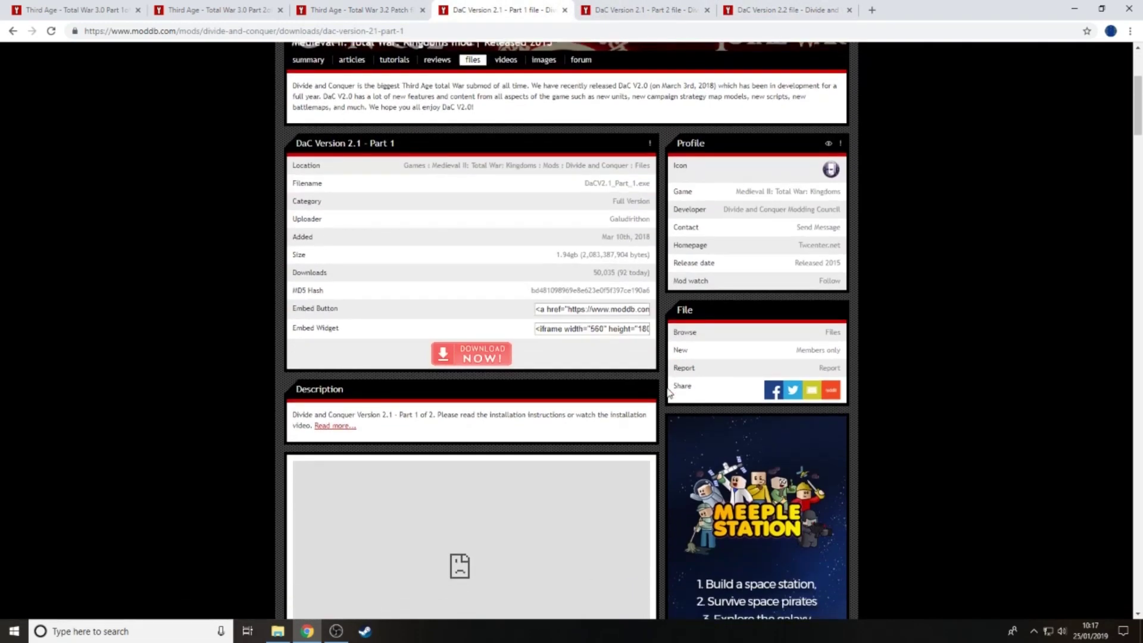
pyautogui.scroll(-10, 668, 393)
pyautogui.scroll(13, 668, 392)
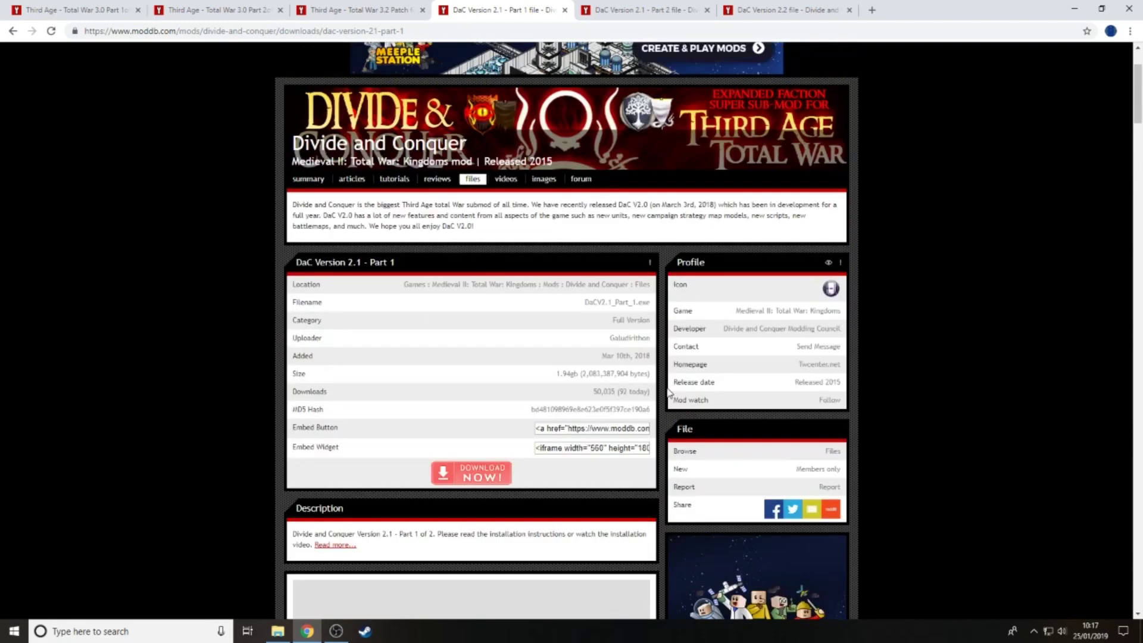
pyautogui.scroll(2, 666, 387)
# - Recheck the DaC Version 2.2 and 2.1 Part 2 pages, ending back on Part 1
pyautogui.click(774, 10)
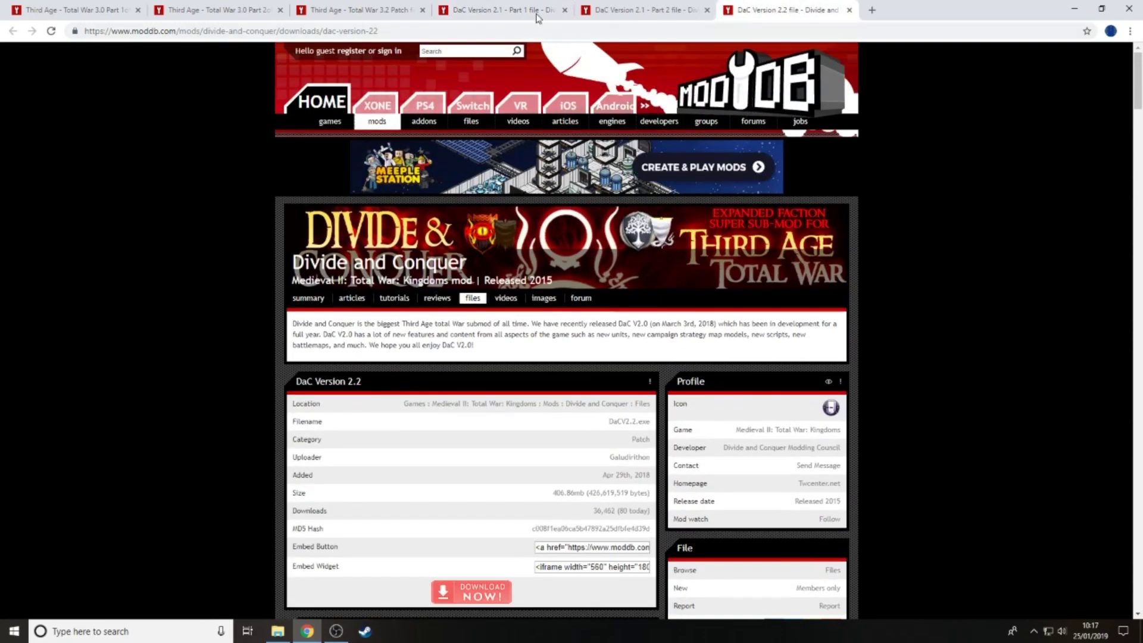
pyautogui.click(511, 9)
pyautogui.click(640, 10)
pyautogui.click(527, 13)
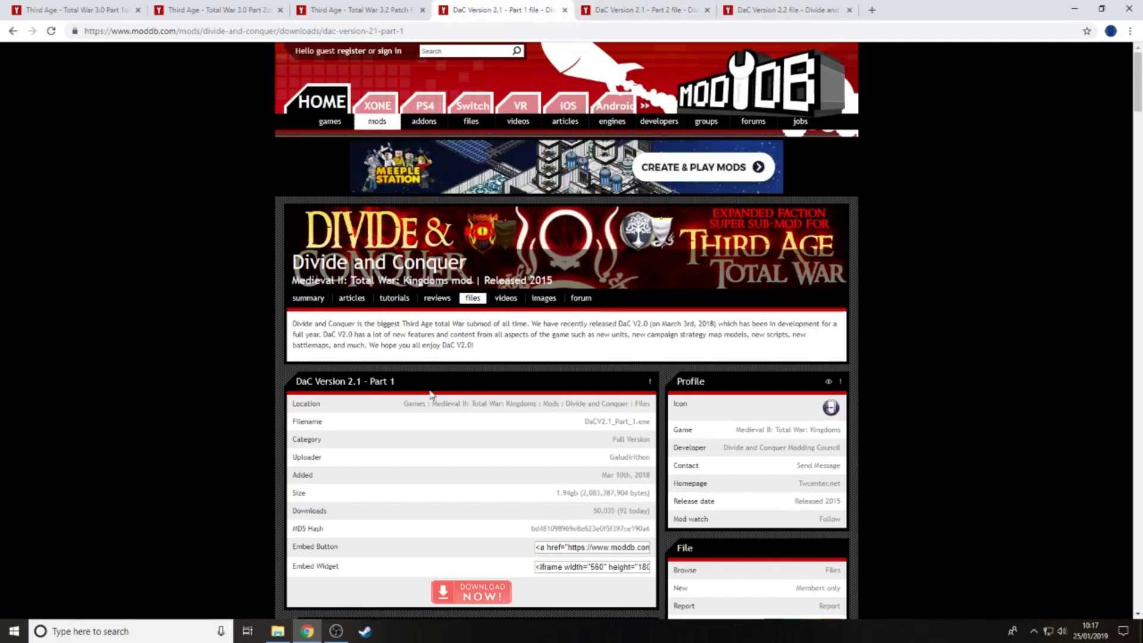
pyautogui.scroll(-2, 430, 391)
pyautogui.scroll(2, 607, 242)
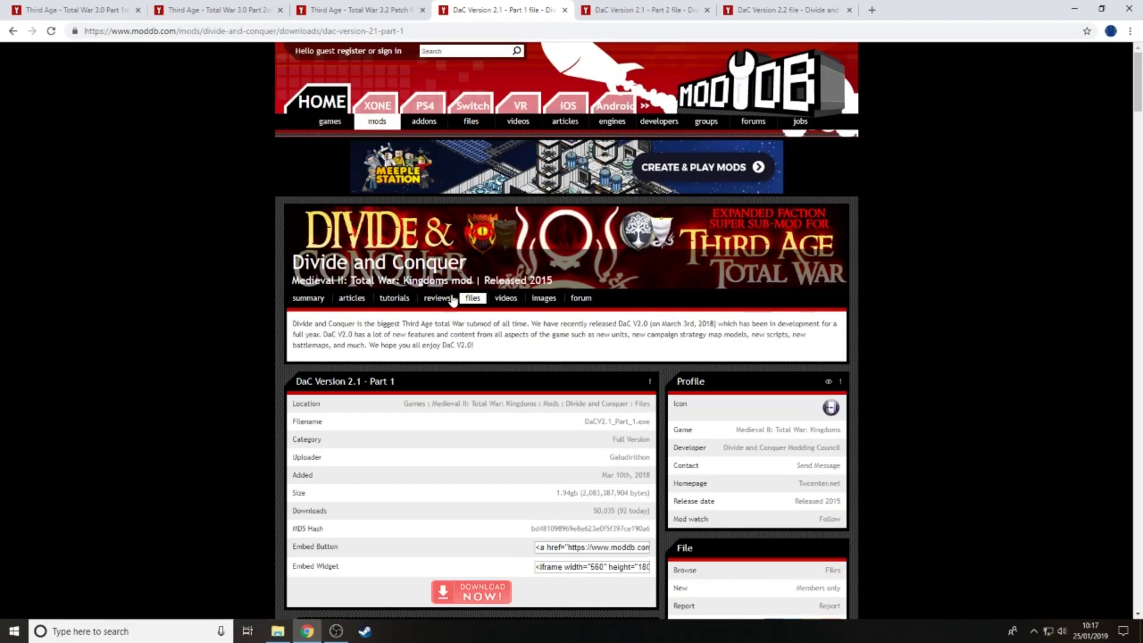
# - Open the Divide and Conquer files list and the DaC Version 2.1 - Part 1 file page (1.94gb)
pyautogui.click(476, 303)
pyautogui.scroll(-2, 408, 361)
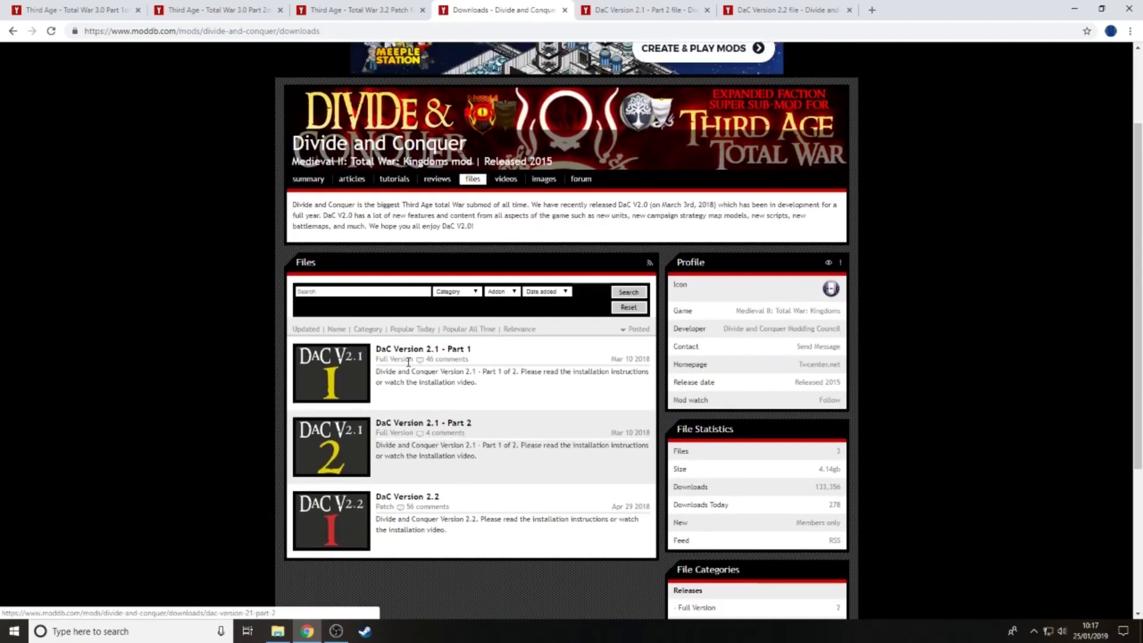
pyautogui.click(436, 348)
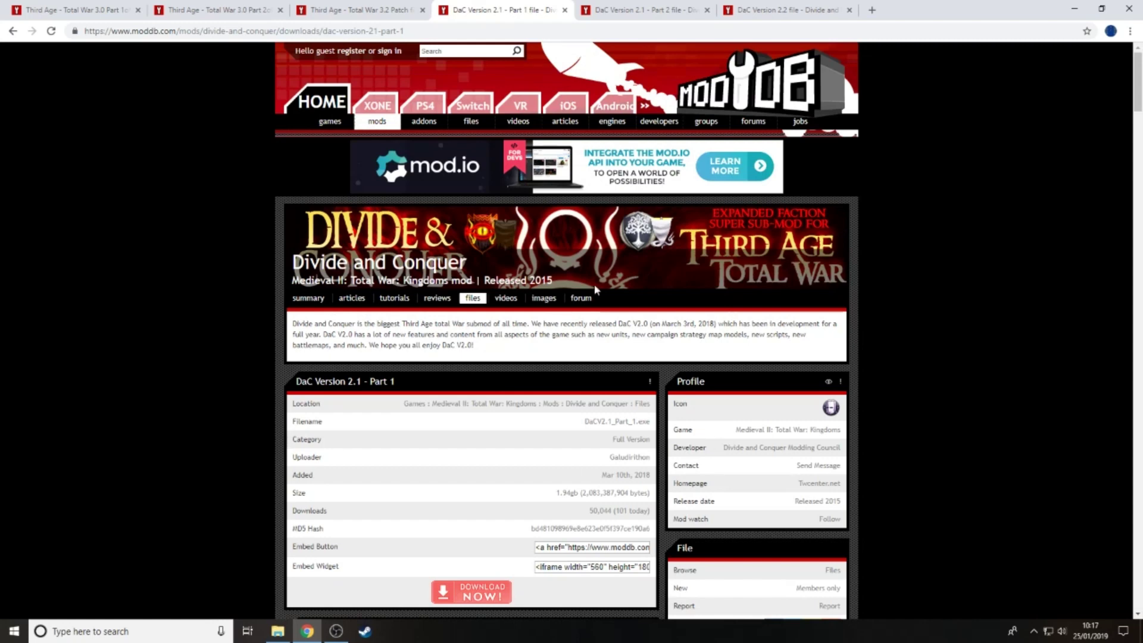
pyautogui.scroll(-2, 765, 467)
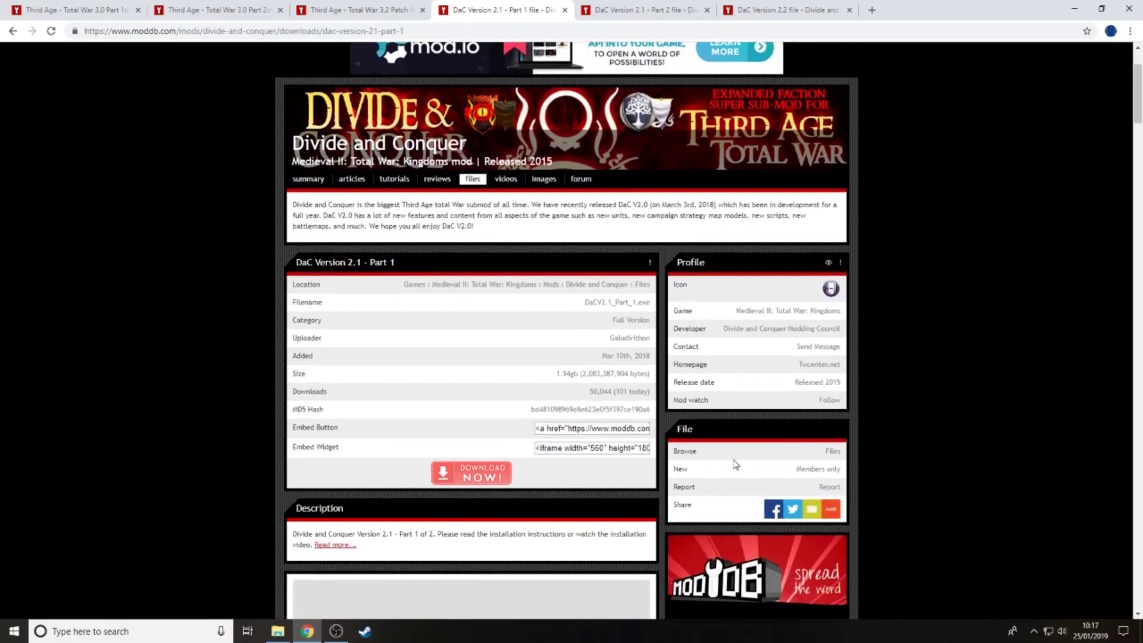
pyautogui.hotkey('ctrl', 'Tab')
# - In File Explorer, open the DaC folder inside Downloadings
pyautogui.click(517, 8)
pyautogui.click(277, 630)
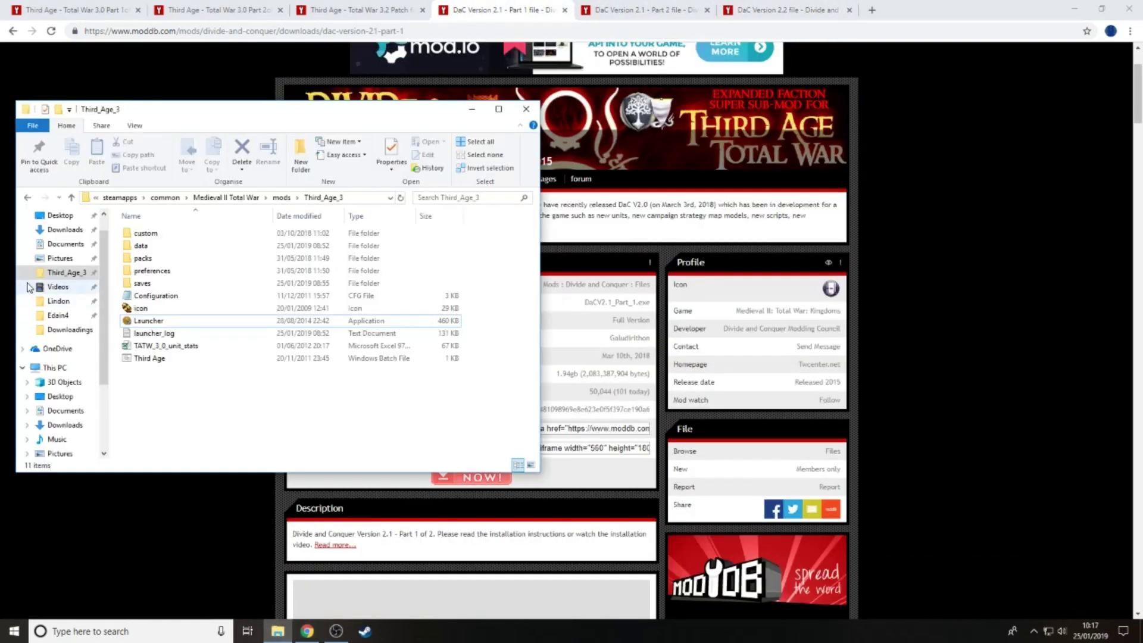
pyautogui.click(56, 329)
pyautogui.doubleClick(146, 246)
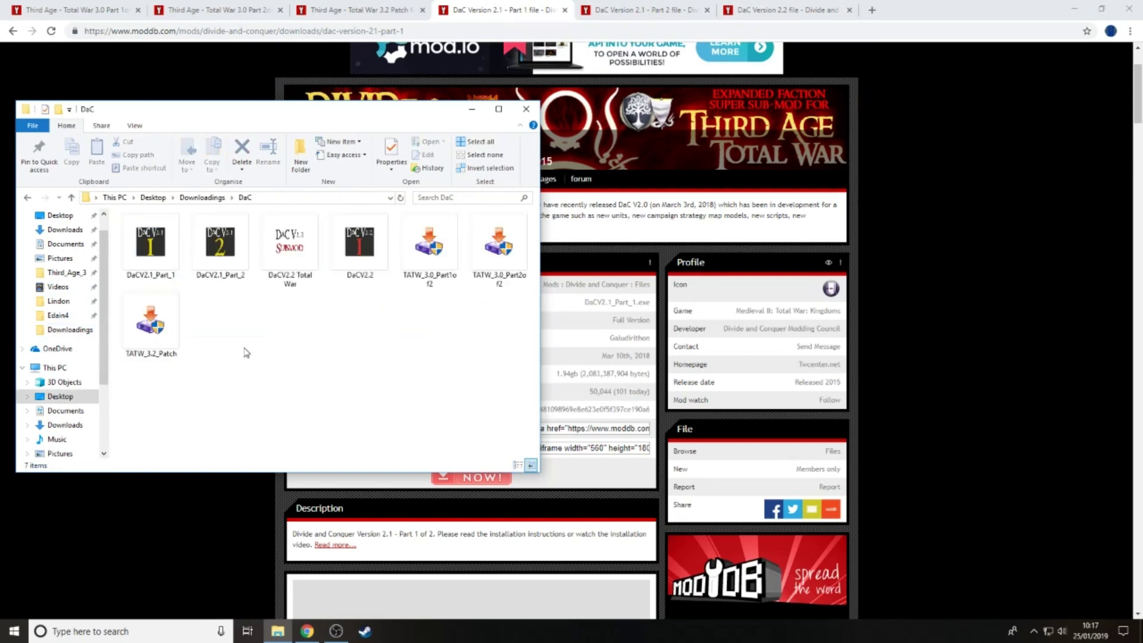
# - Go through the installers in install order: DaCV2.1_Part_1, DaCV2.1_Part_2, then DaCV2.2
pyautogui.click(165, 257)
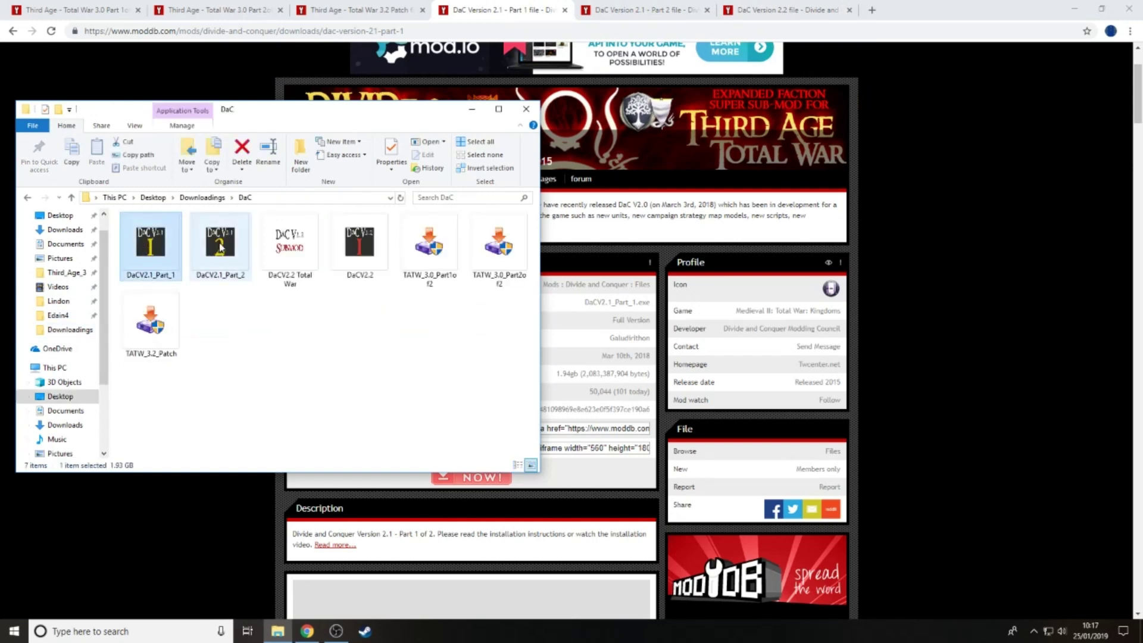
pyautogui.click(221, 249)
pyautogui.click(360, 243)
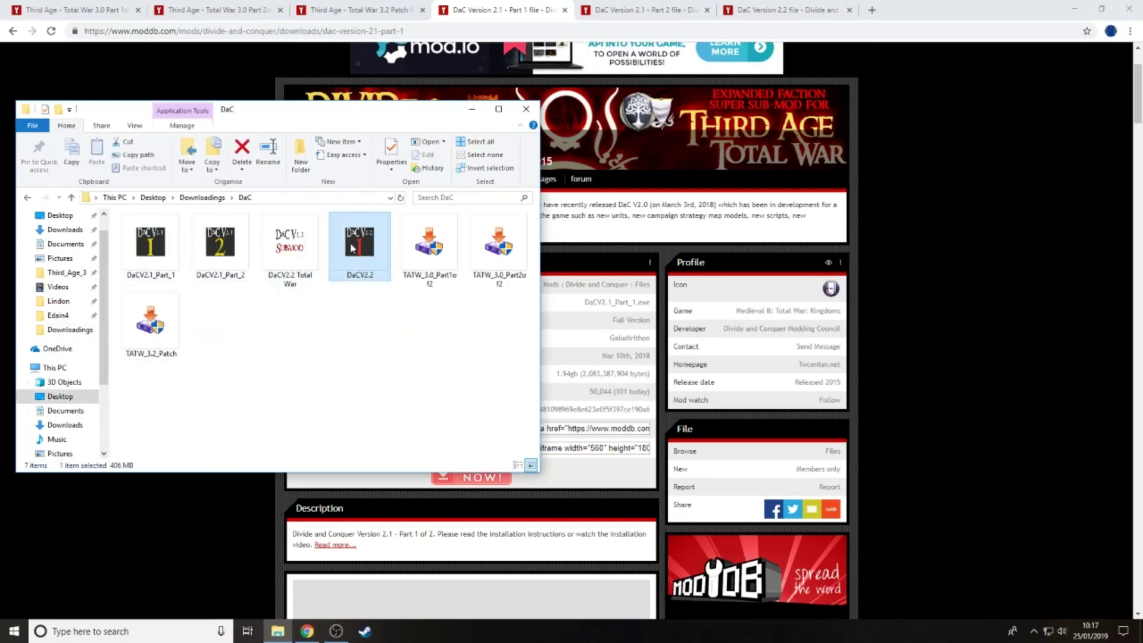
pyautogui.click(150, 245)
pyautogui.click(234, 255)
pyautogui.click(365, 262)
pyautogui.click(176, 284)
pyautogui.click(218, 277)
pyautogui.click(350, 279)
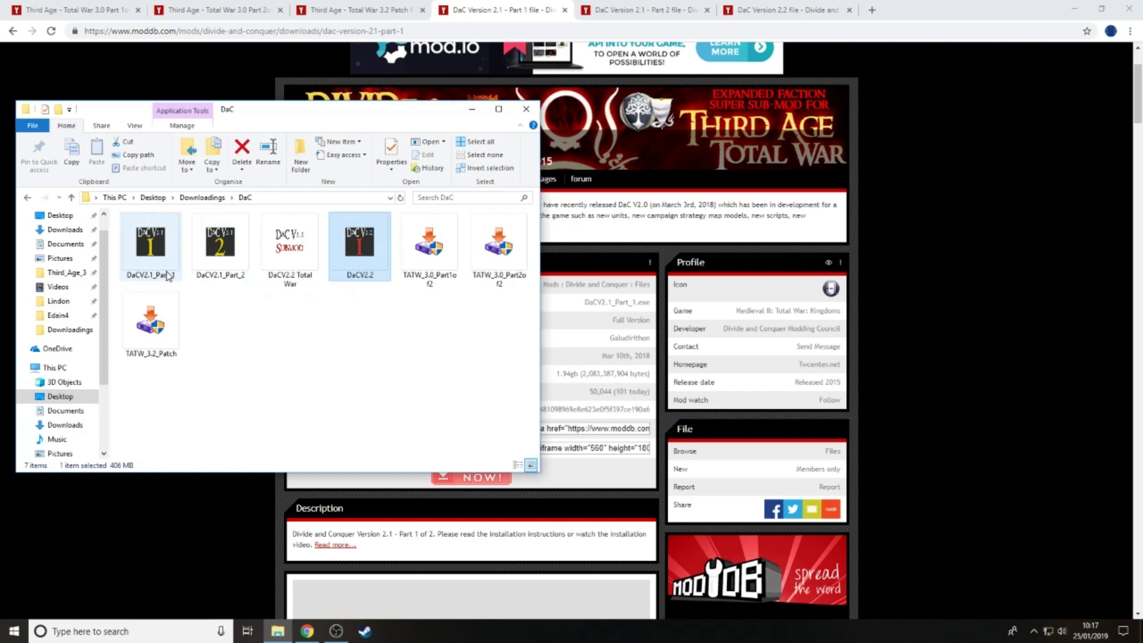
pyautogui.click(151, 250)
pyautogui.click(221, 250)
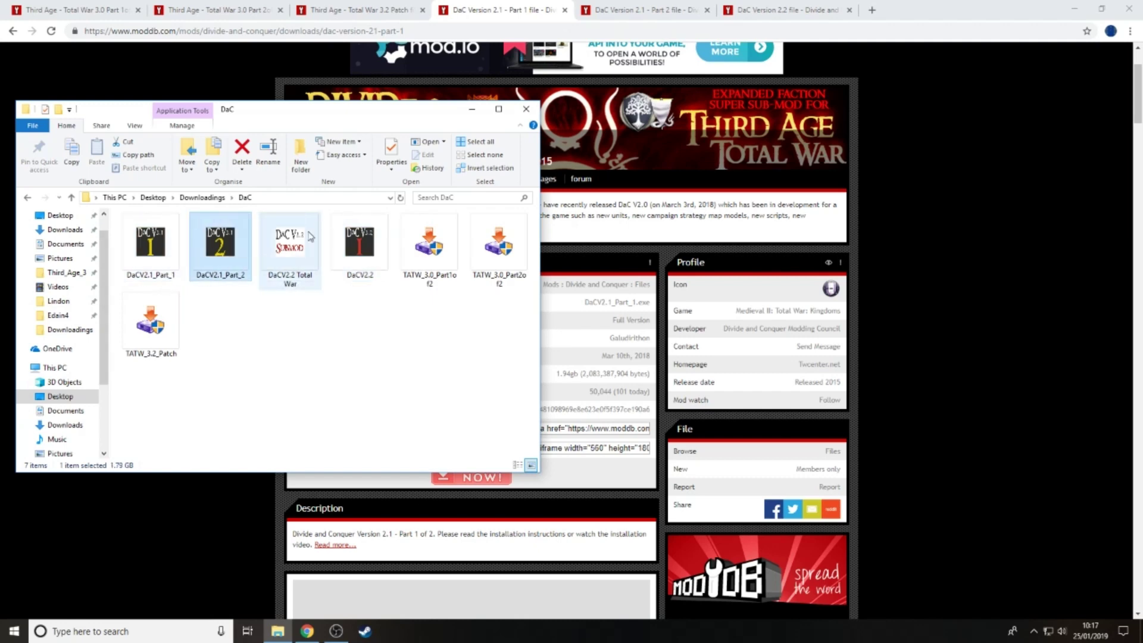
pyautogui.click(360, 250)
pyautogui.click(168, 255)
pyautogui.click(234, 248)
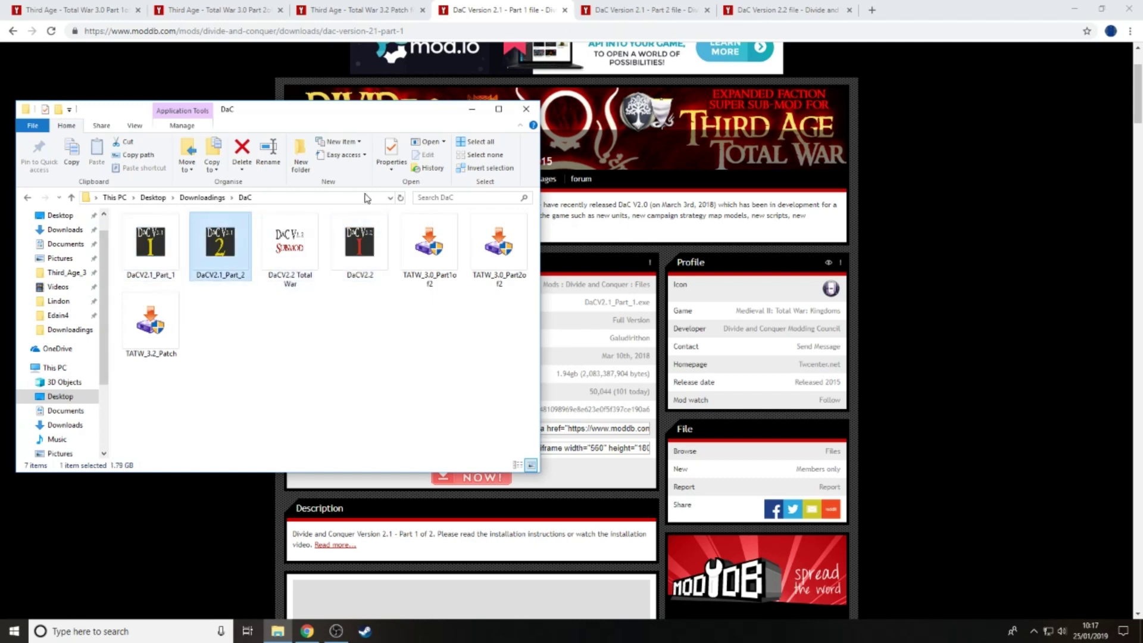
pyautogui.click(368, 250)
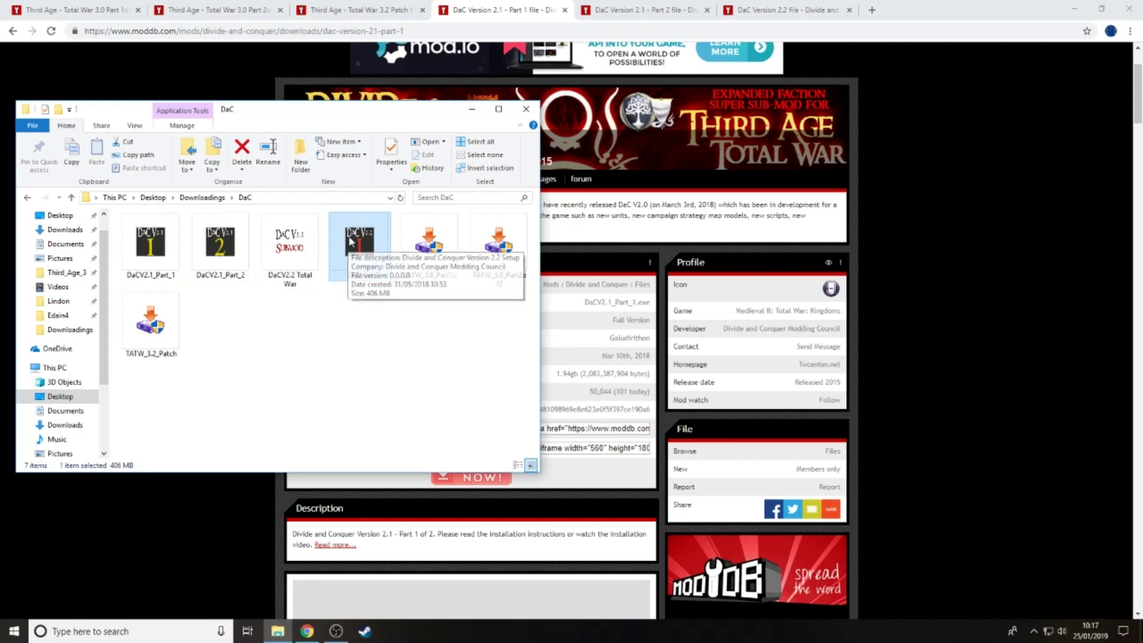